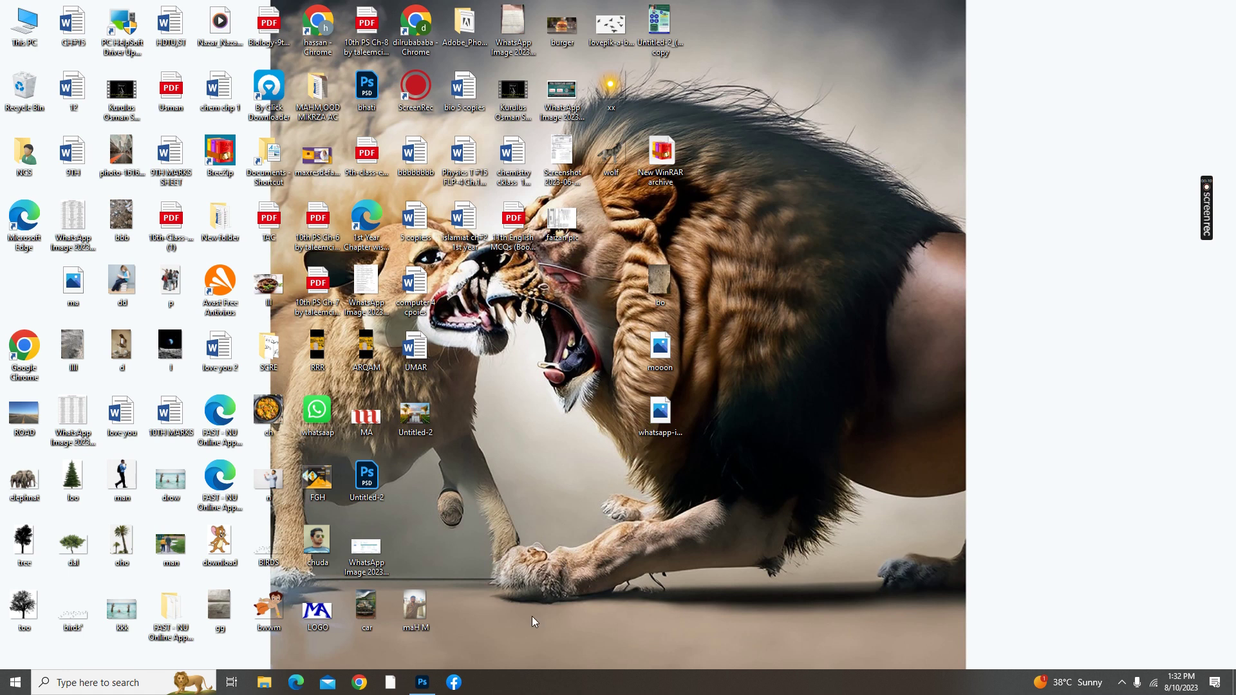
# Place the chuda image from the desktop into the blank Untitled-2 document in Photoshop and commit it at its default size
pyautogui.click(422, 683)
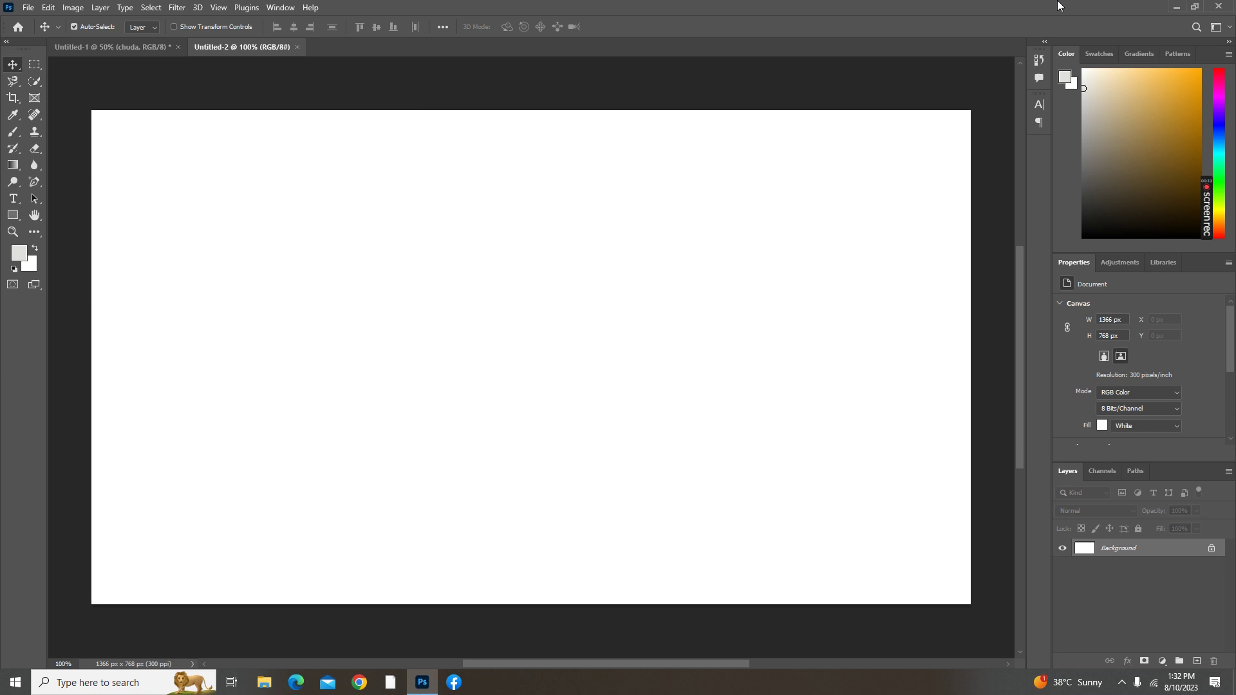
pyautogui.click(1168, 9)
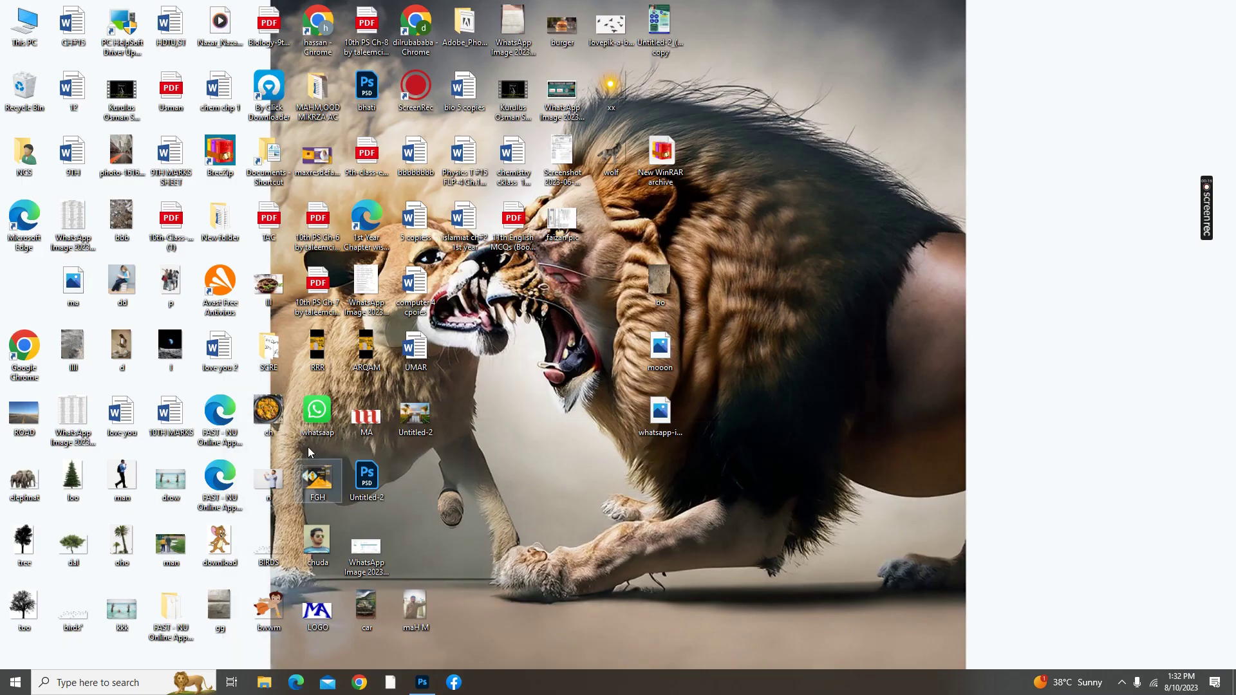
pyautogui.moveTo(326, 550); pyautogui.dragTo(469, 350)
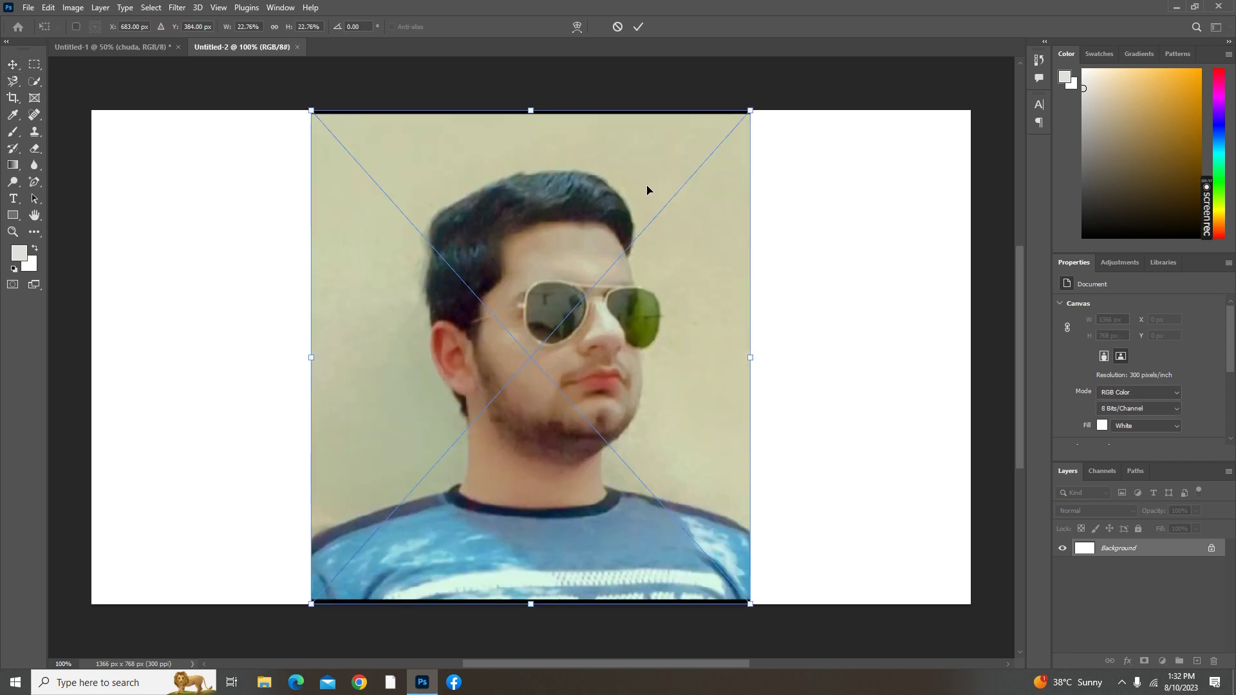
pyautogui.click(635, 22)
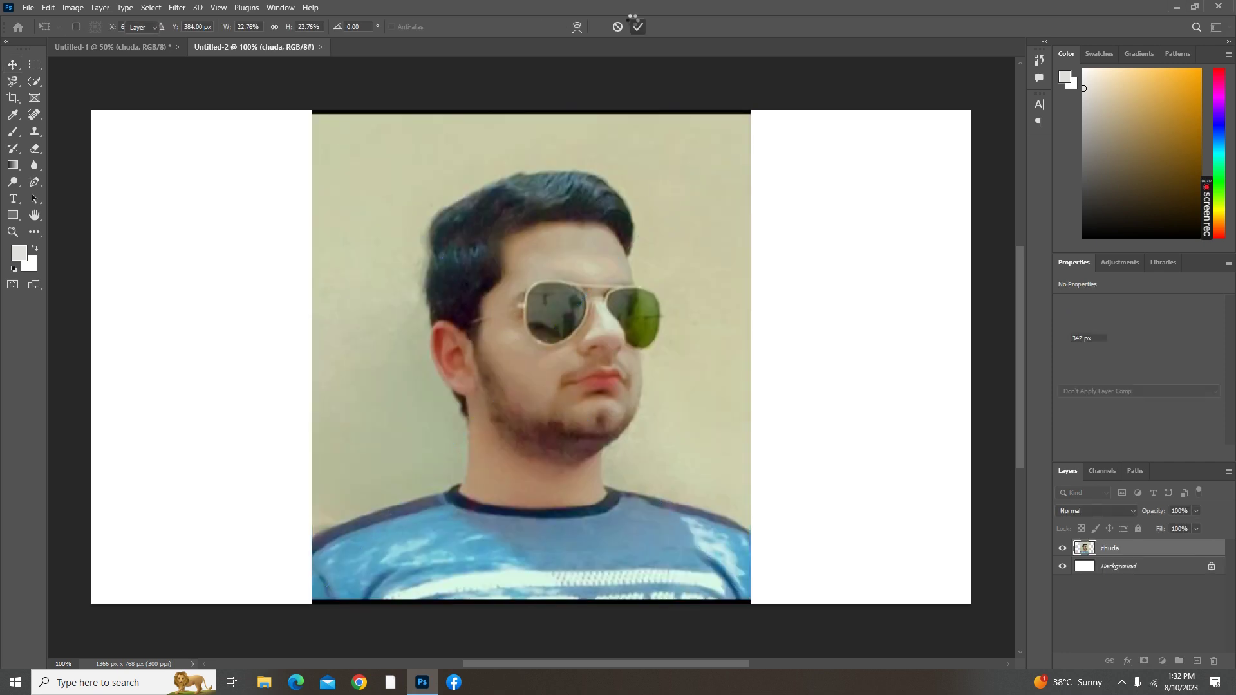
pyautogui.click(13, 81)
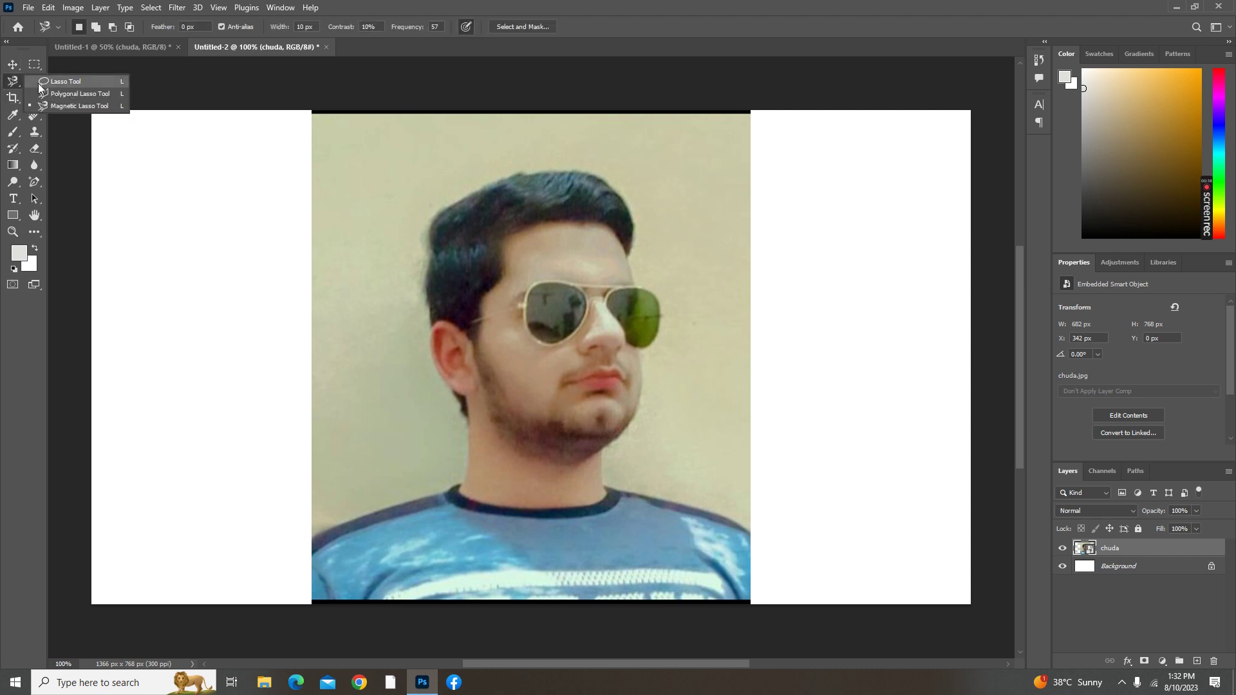
pyautogui.click(62, 105)
pyautogui.moveTo(94, 161); pyautogui.dragTo(149, 199)
pyautogui.rightClick(145, 199)
pyautogui.click(154, 201)
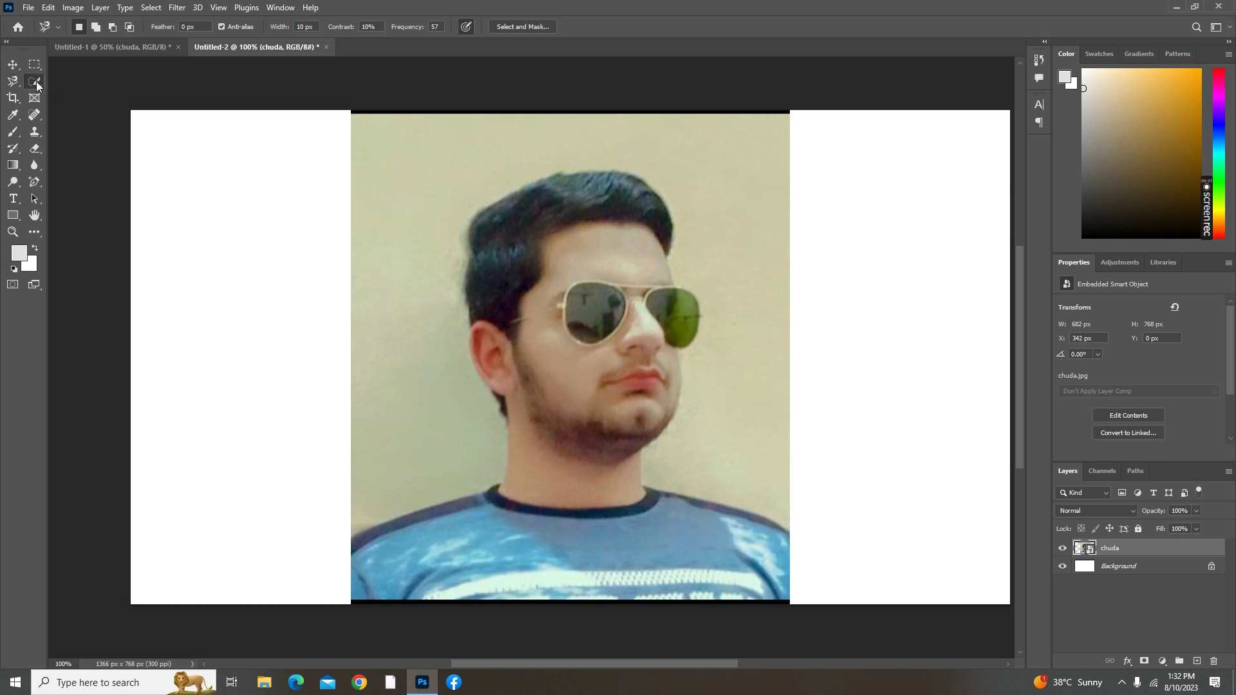
# Select the man's head and body in the photo with the Quick Selection tool, using a 51 px brush
pyautogui.click(36, 81)
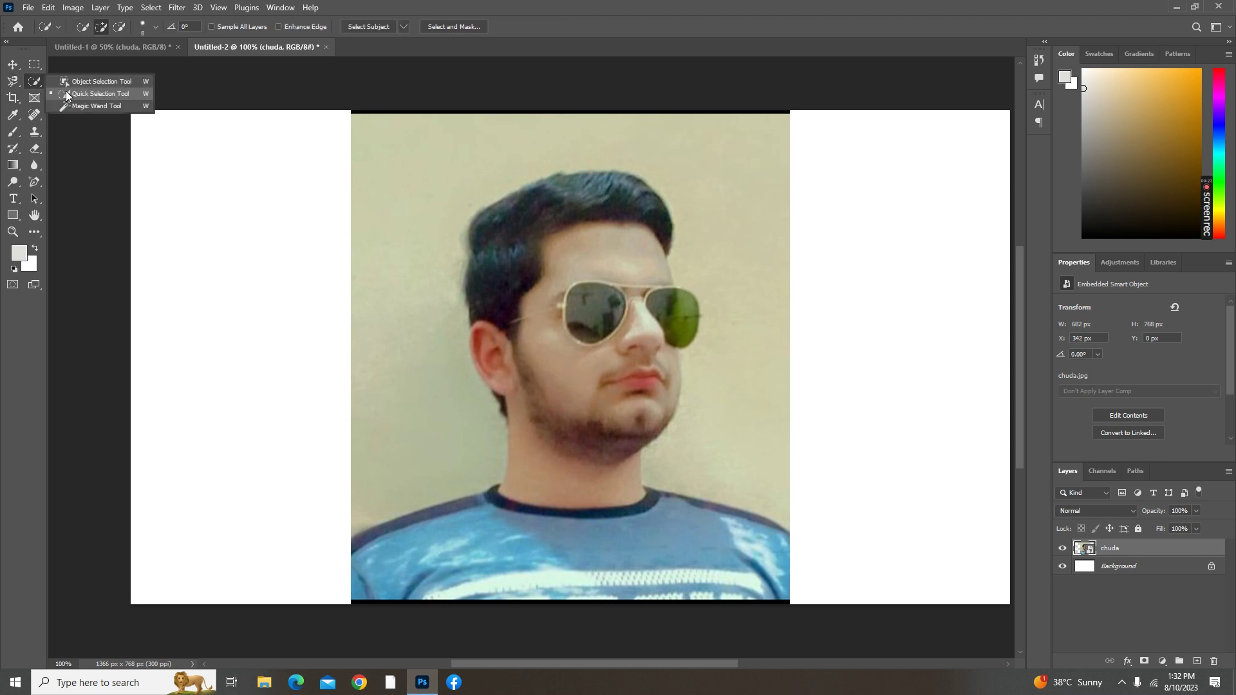
pyautogui.click(67, 94)
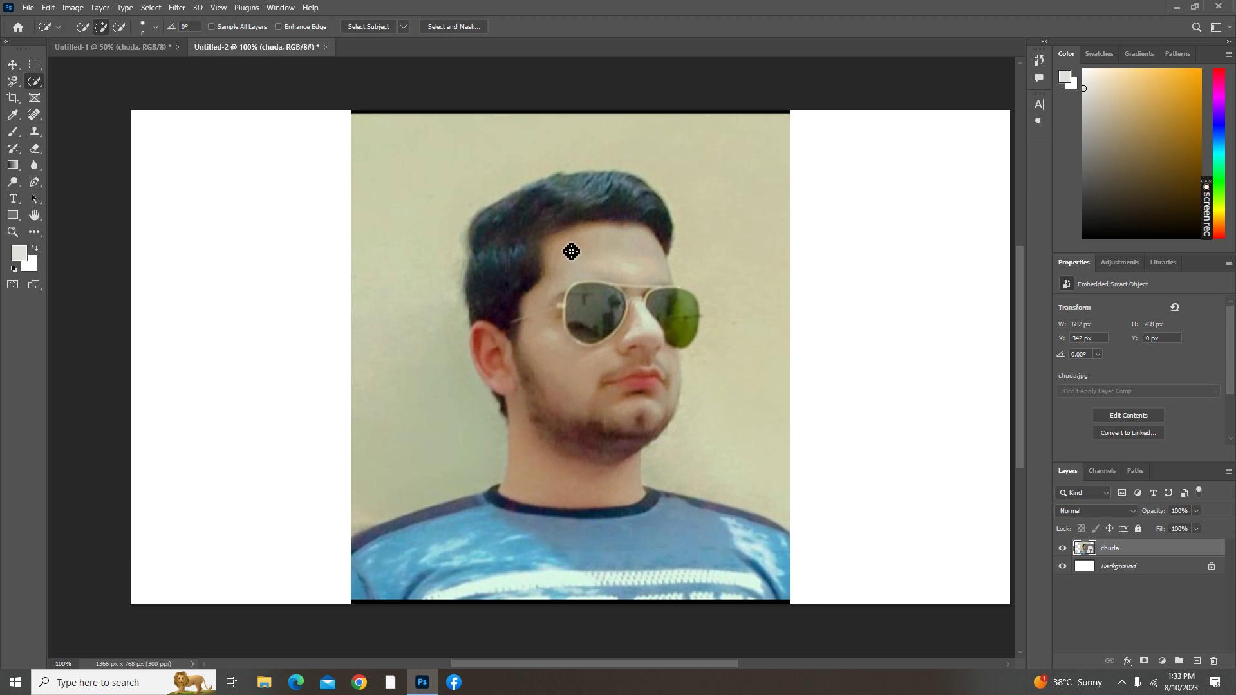
pyautogui.scroll(2, 623, 249)
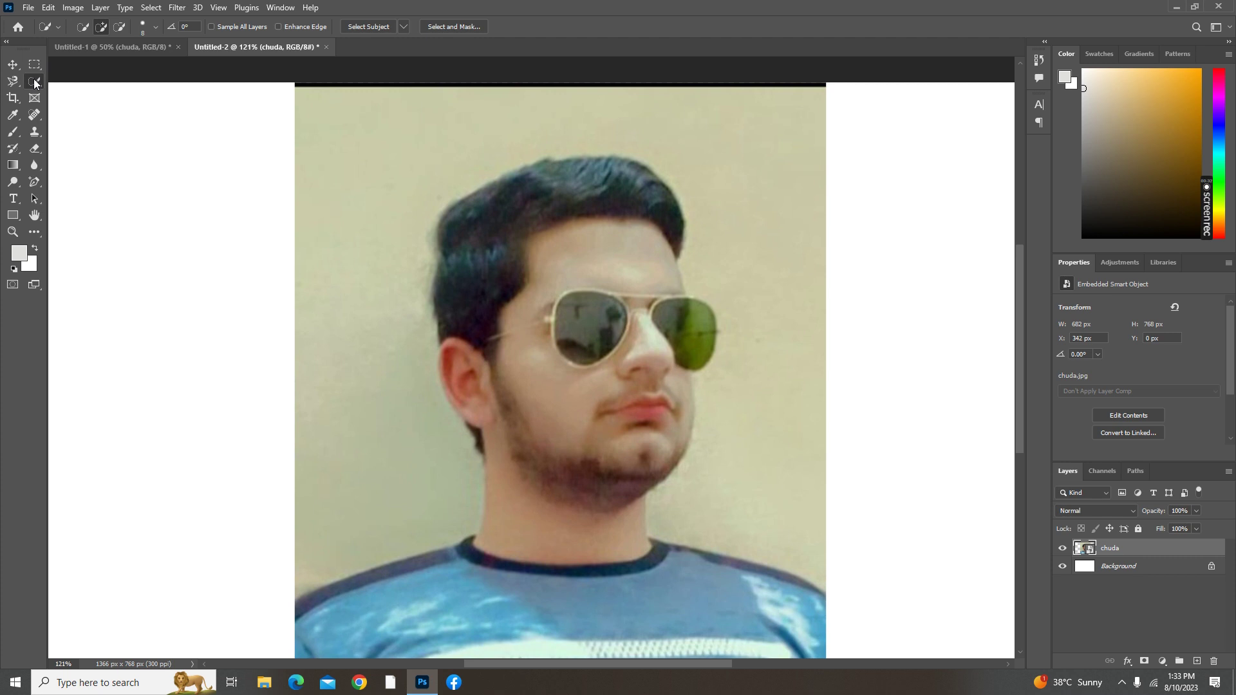
pyautogui.click(155, 27)
pyautogui.click(115, 59)
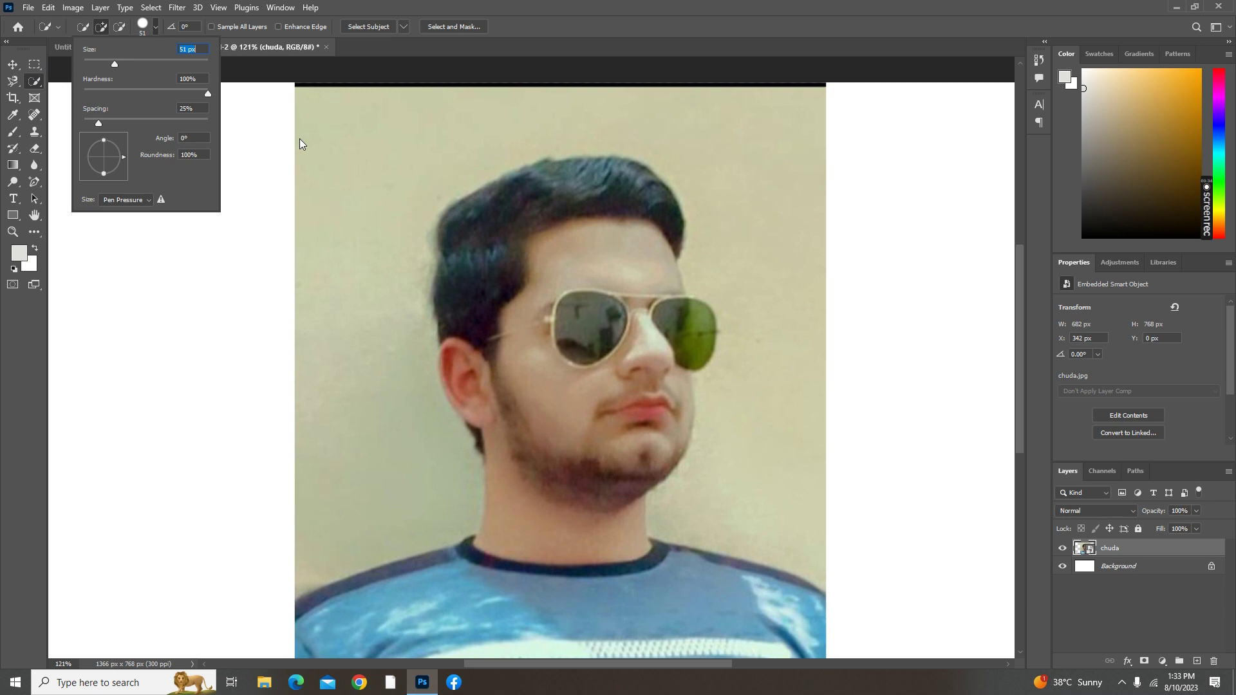
pyautogui.click(299, 138)
pyautogui.moveTo(530, 612); pyautogui.dragTo(579, 571)
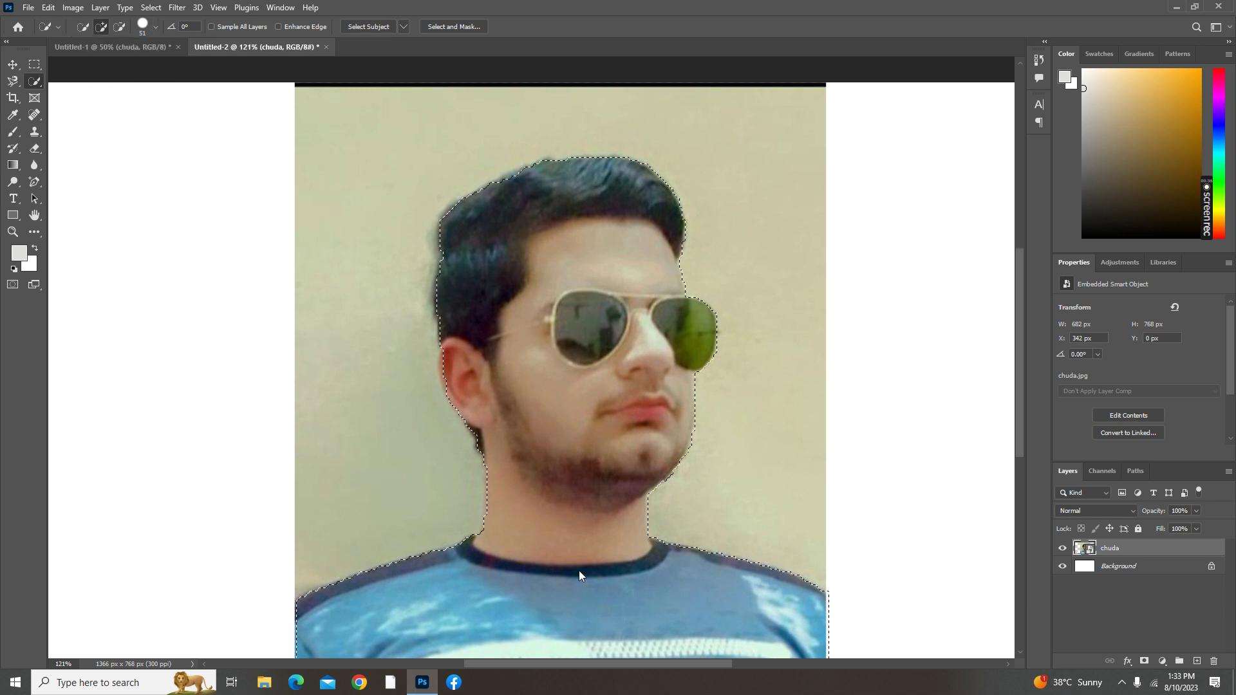
pyautogui.scroll(-3, 580, 571)
pyautogui.scroll(2, 599, 464)
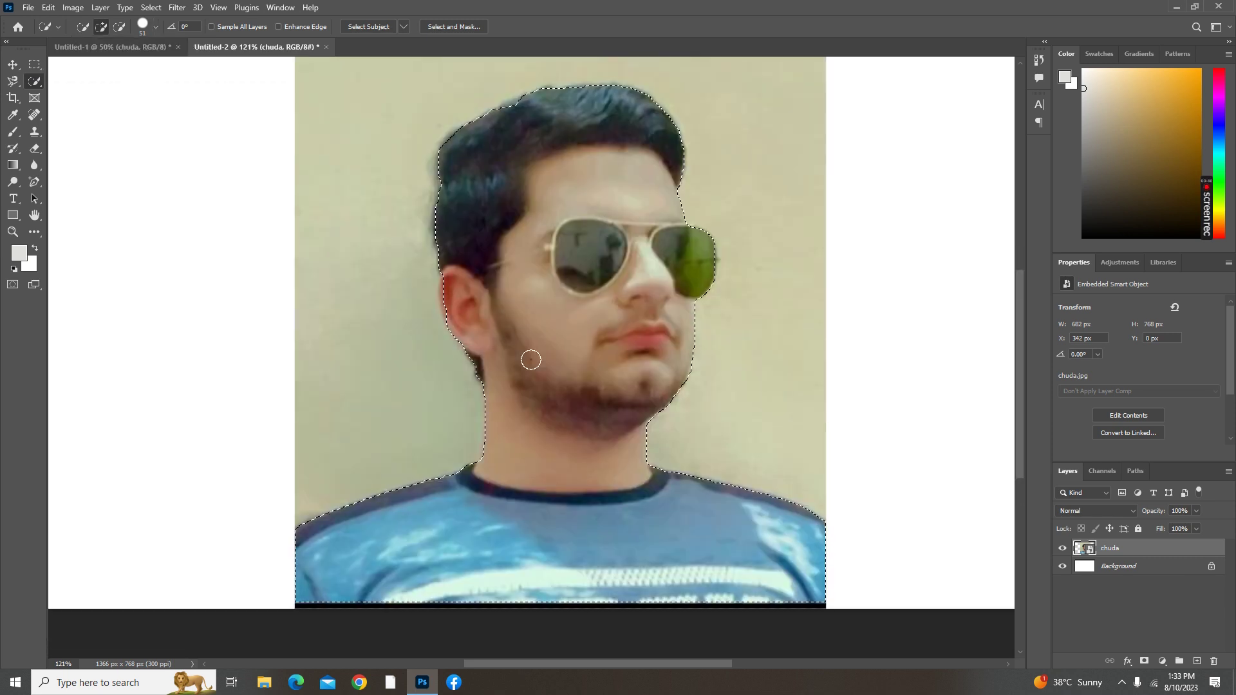
# Invert the selection, rasterize the chuda layer and delete the beige background around the man
pyautogui.rightClick(543, 372)
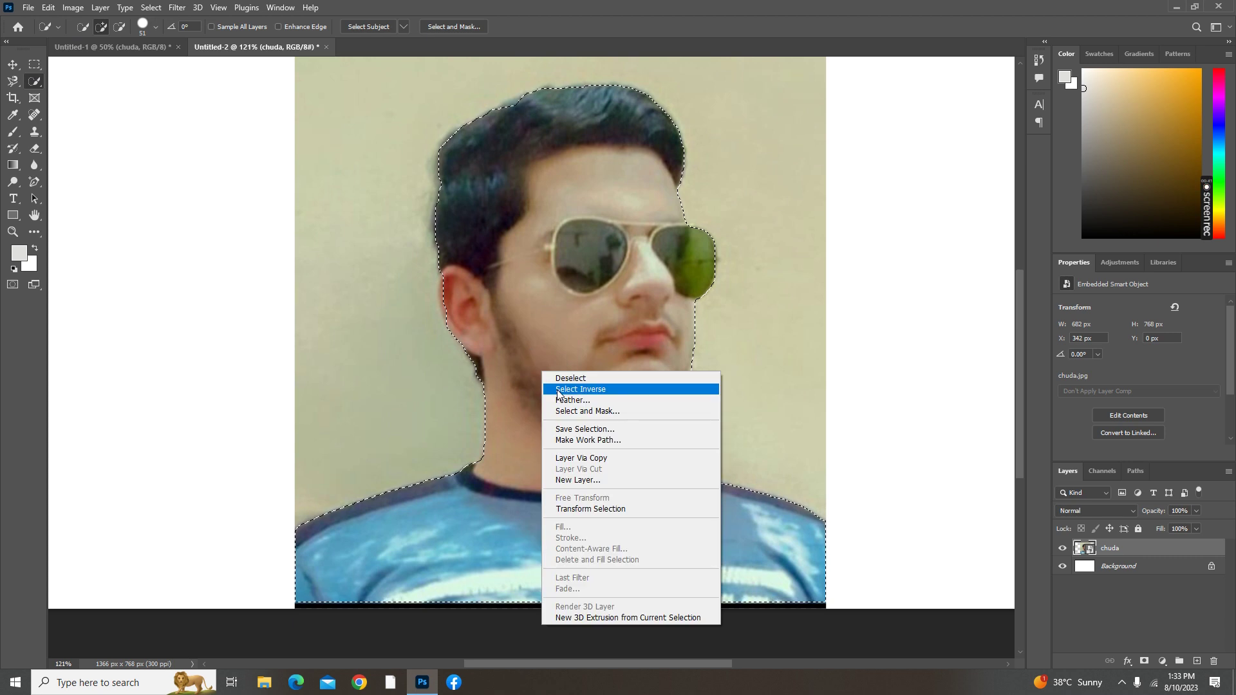
pyautogui.click(579, 389)
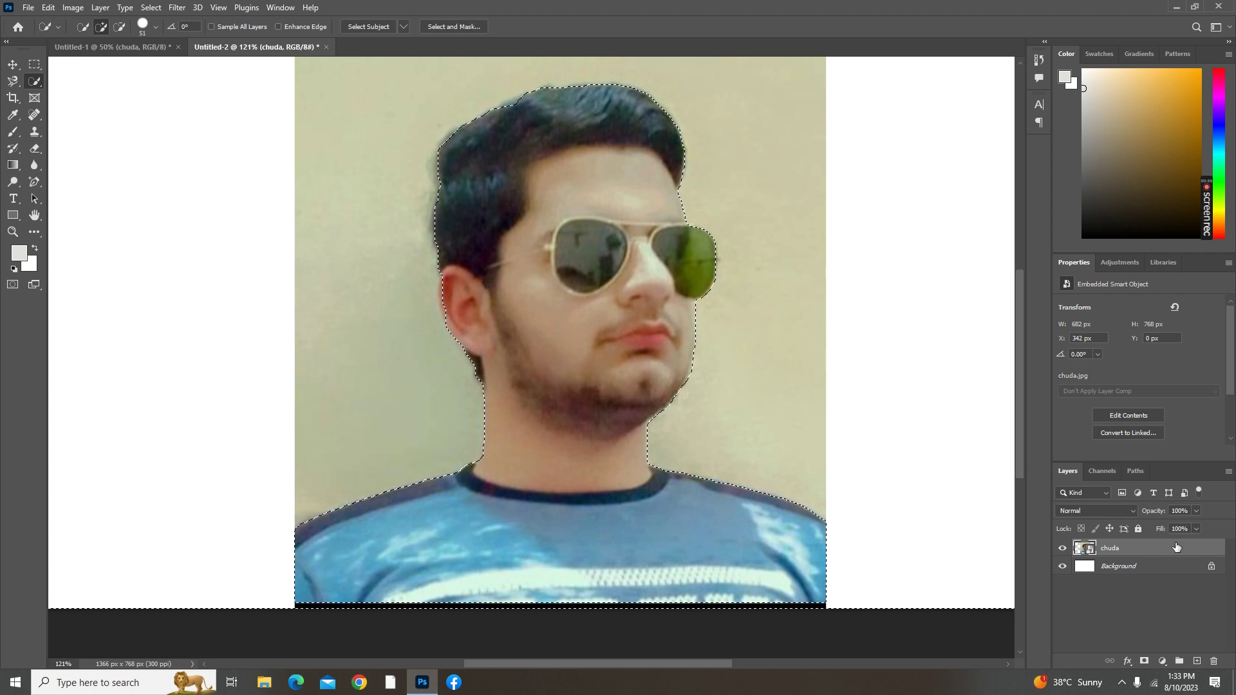
pyautogui.rightClick(1176, 547)
pyautogui.click(1092, 350)
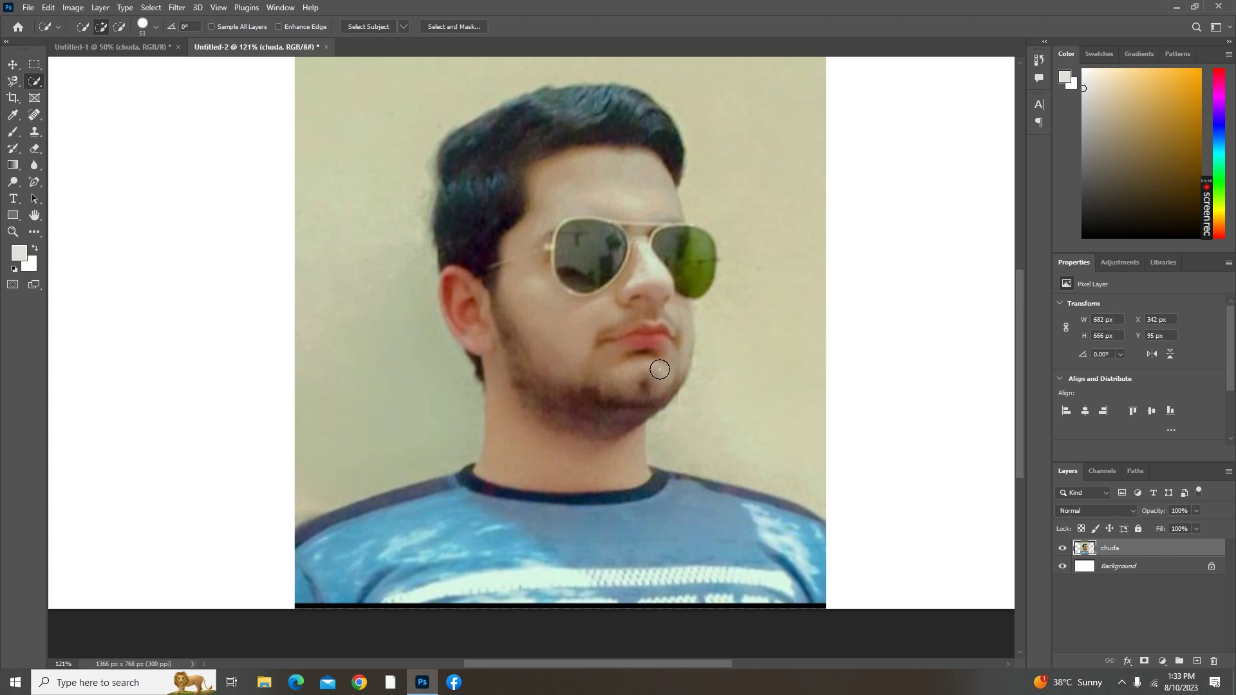
pyautogui.press('Delete')
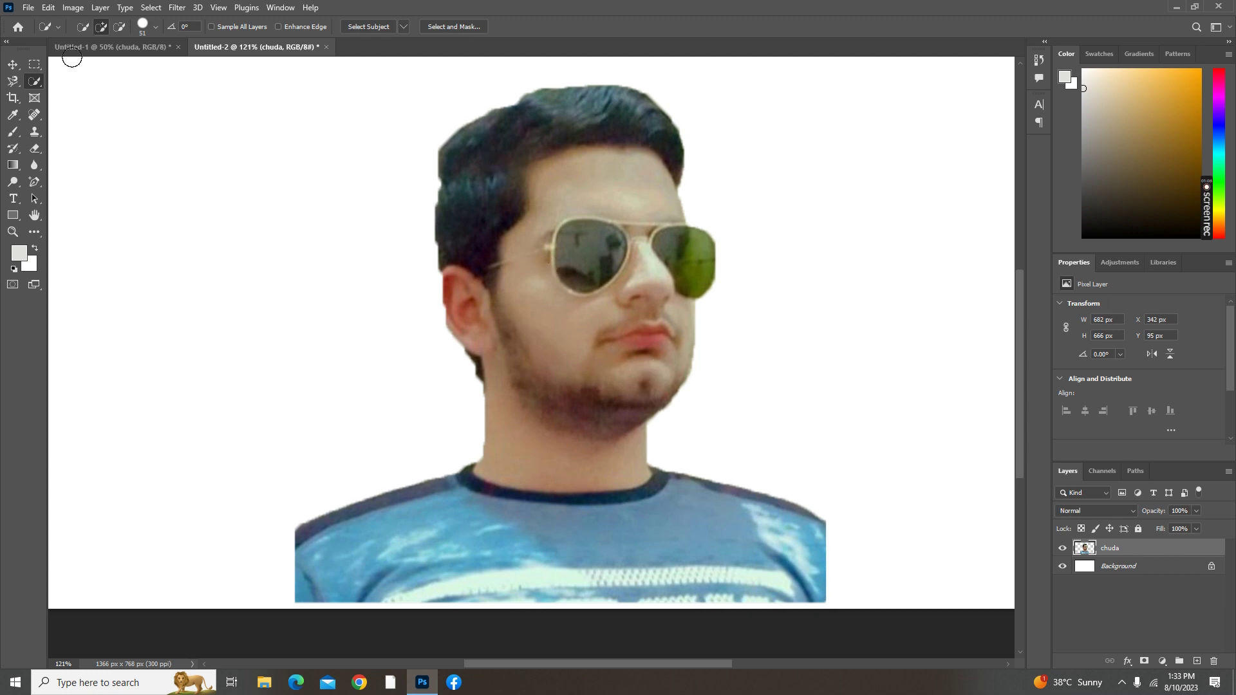
# Try deleting the dark area of the left sunglasses lens with the Magic Wand, and undo the deletion
pyautogui.rightClick(36, 83)
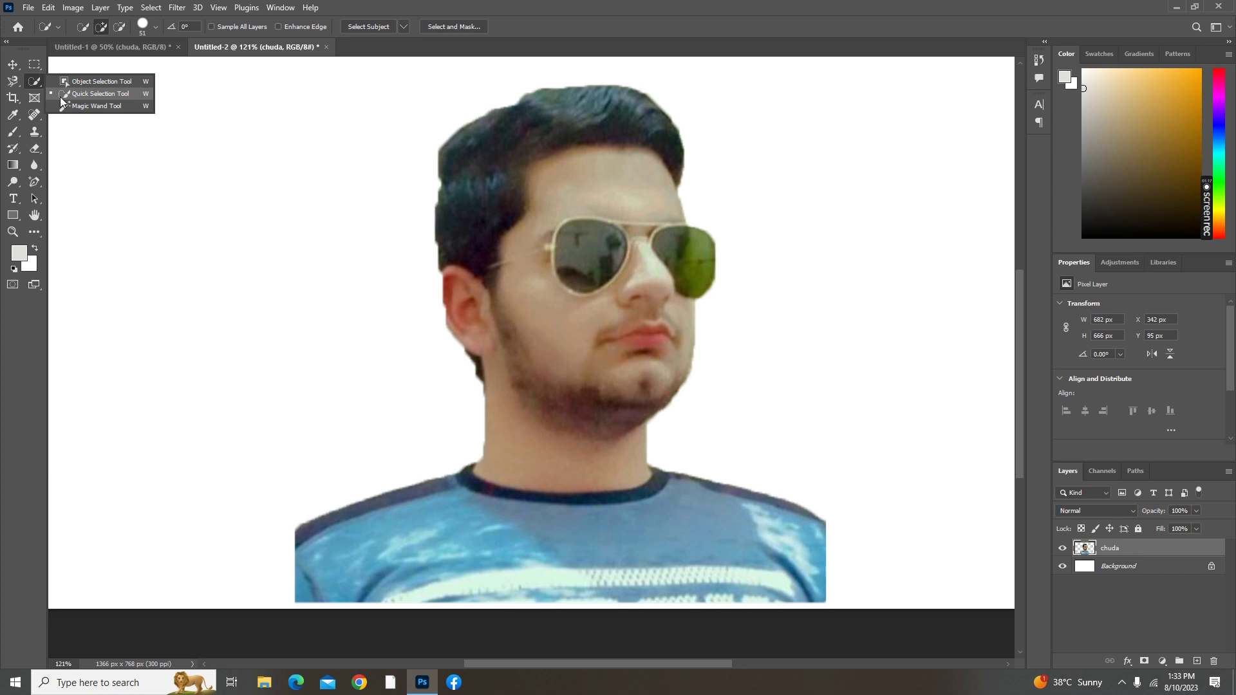
pyautogui.click(65, 105)
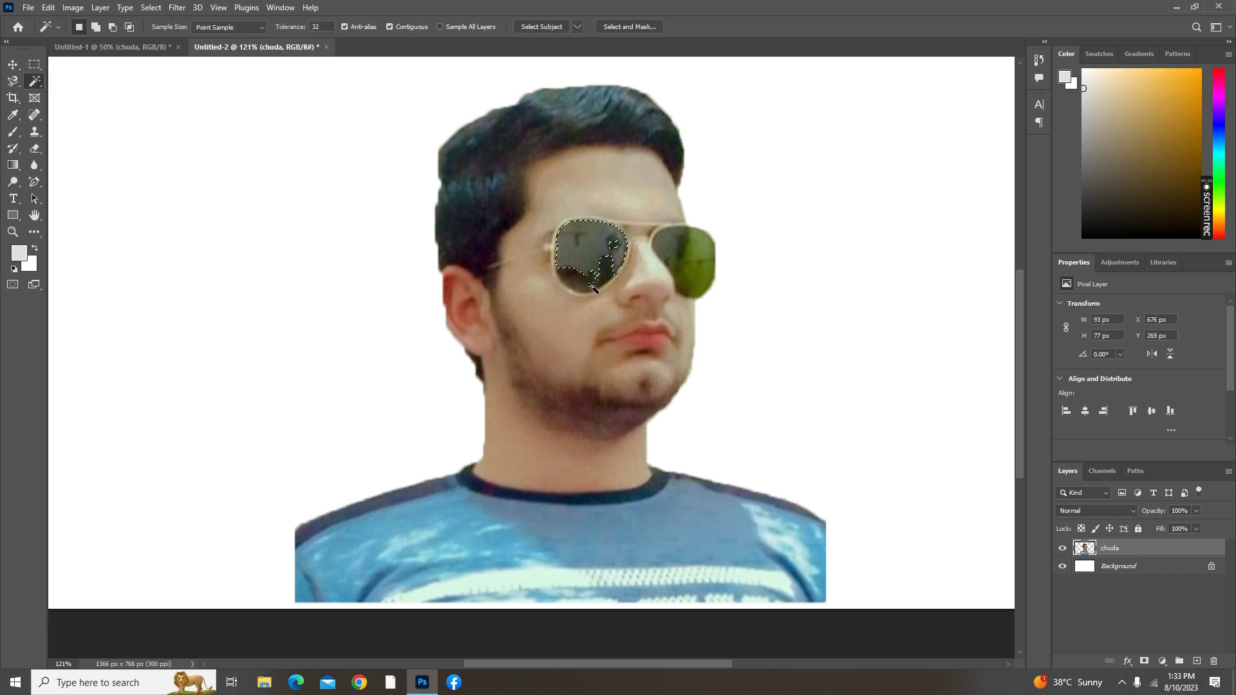
pyautogui.click(592, 284)
pyautogui.click(582, 287)
pyautogui.press('Delete')
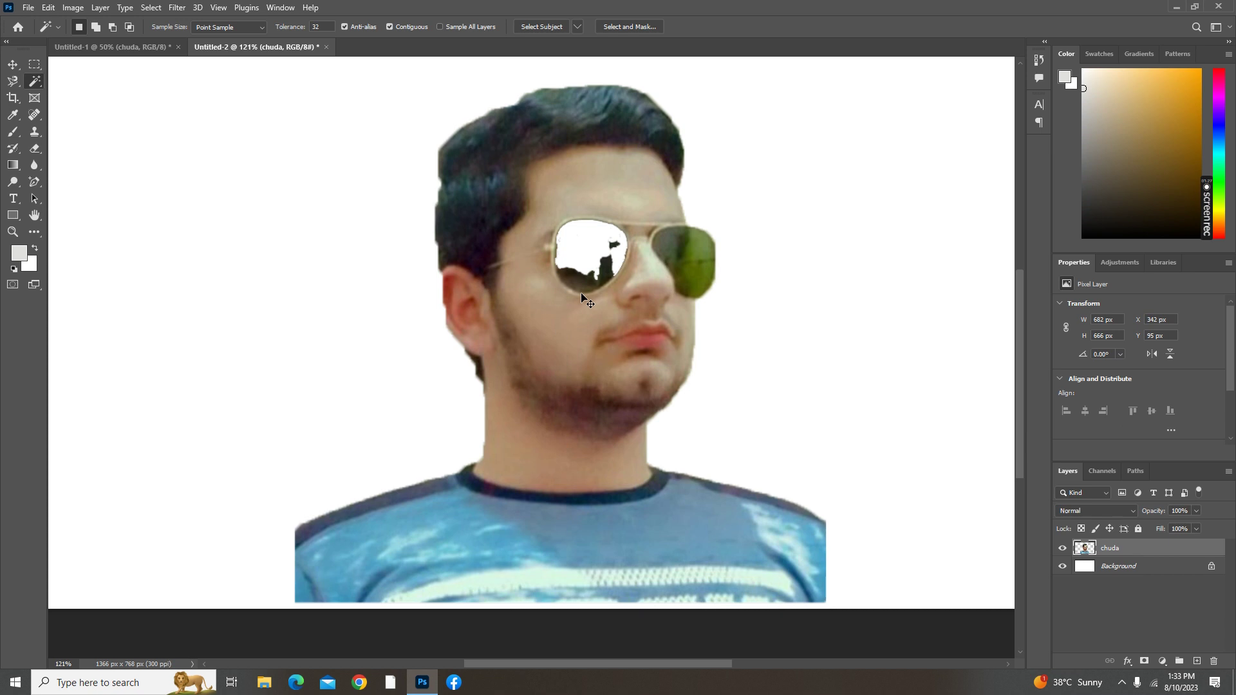
pyautogui.hotkey('ctrl', 'z')
pyautogui.hotkey('ctrl', 'z')
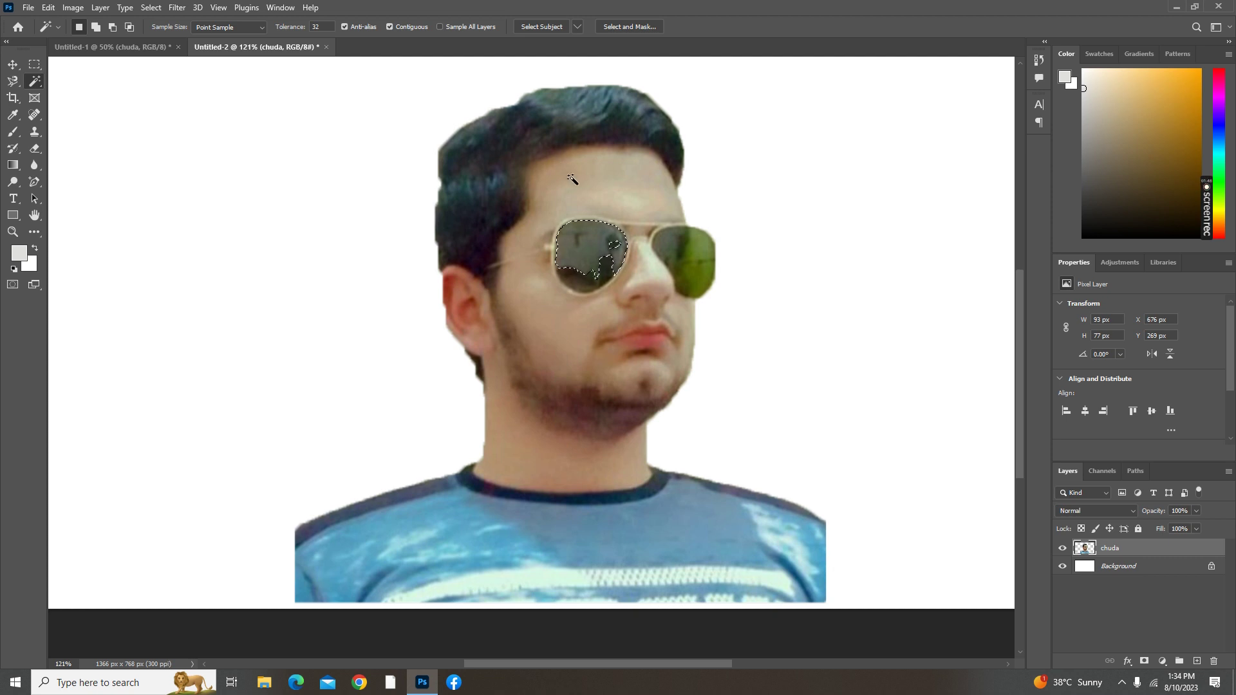
# Select the man's head and neck with the Quick Selection tool, and subtract the areas around the right lens and the ear
pyautogui.rightClick(43, 82)
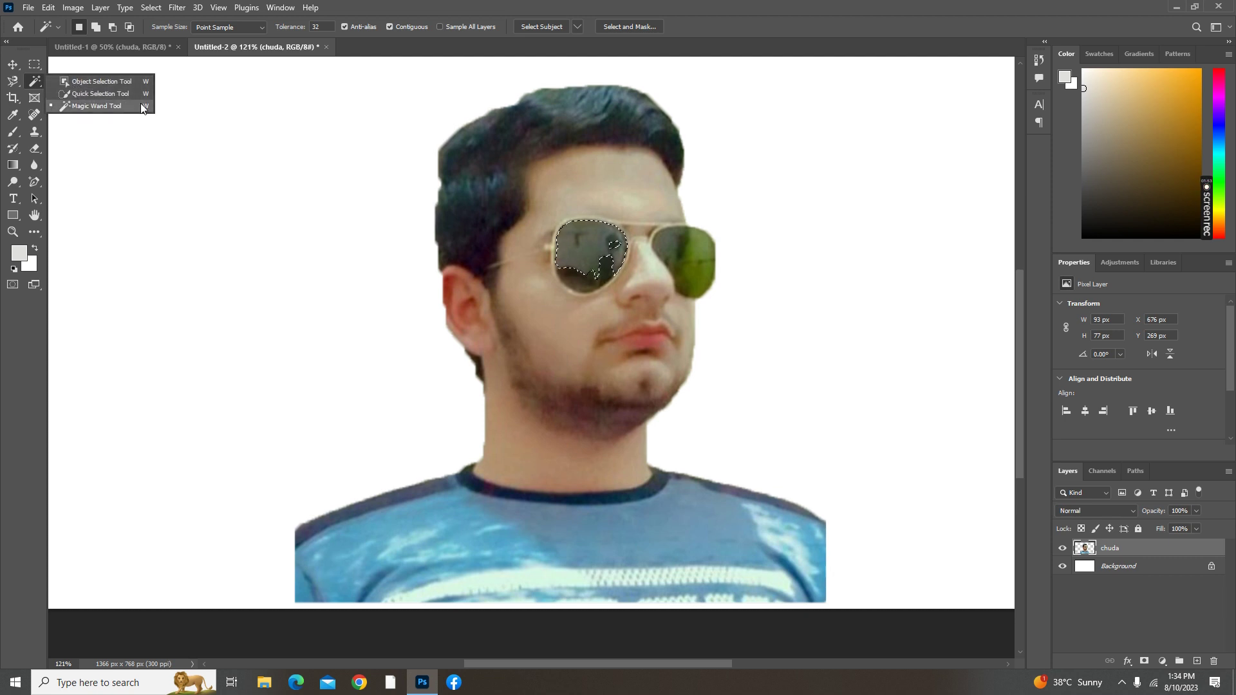
pyautogui.click(96, 93)
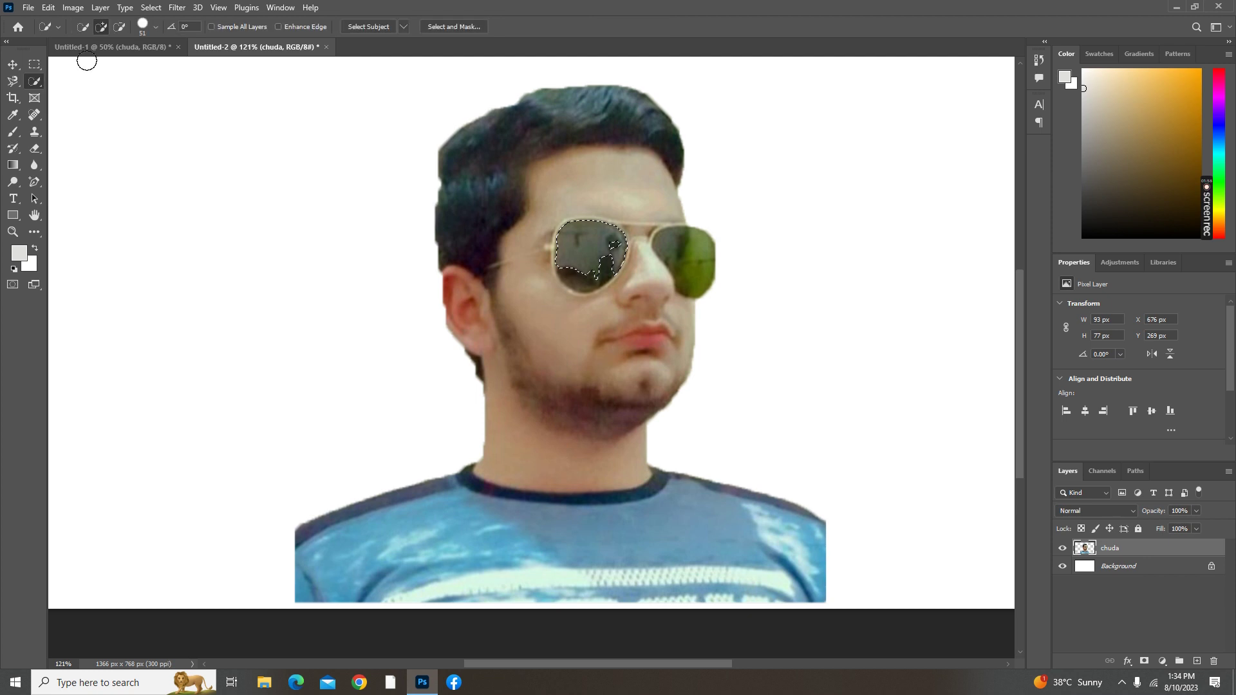
pyautogui.moveTo(551, 251); pyautogui.dragTo(609, 326)
pyautogui.click(120, 26)
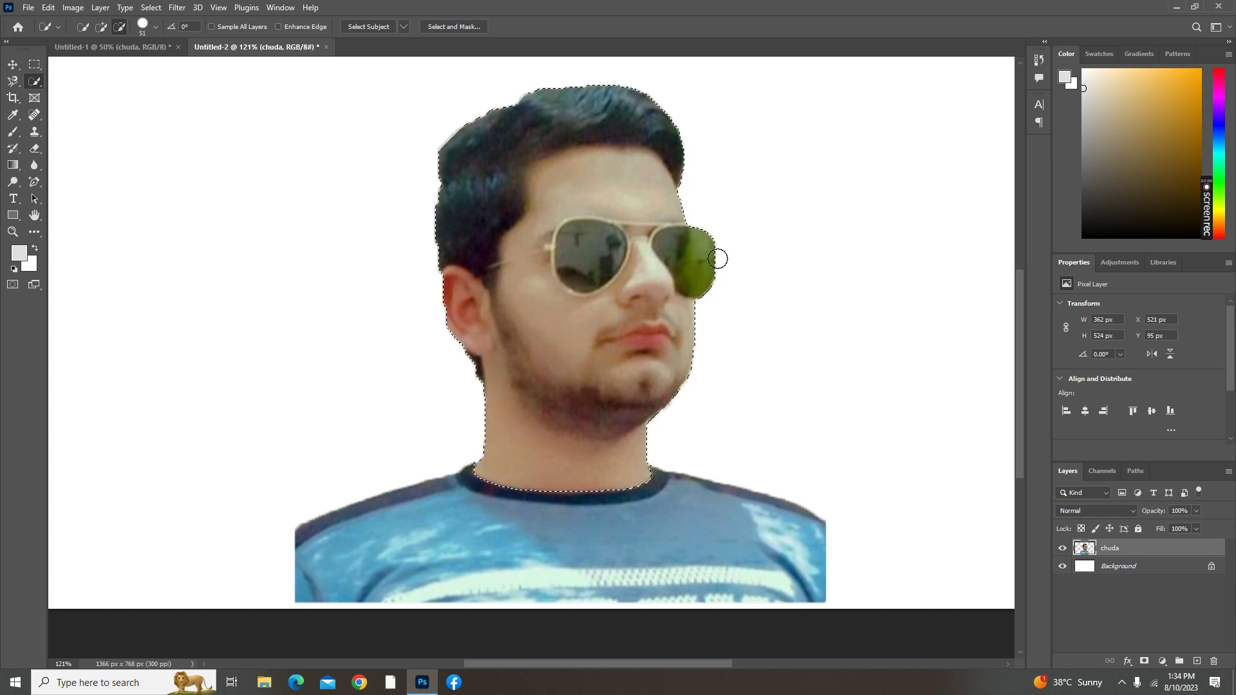
pyautogui.click(718, 259)
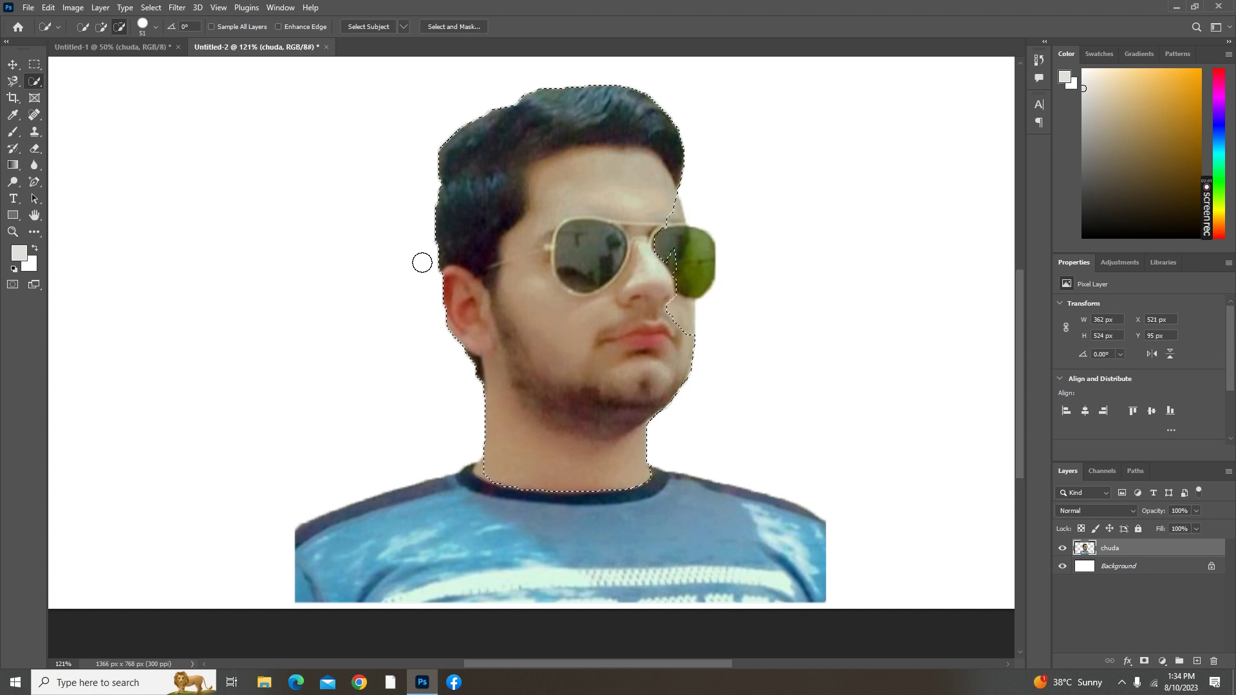
pyautogui.moveTo(423, 262); pyautogui.dragTo(429, 305)
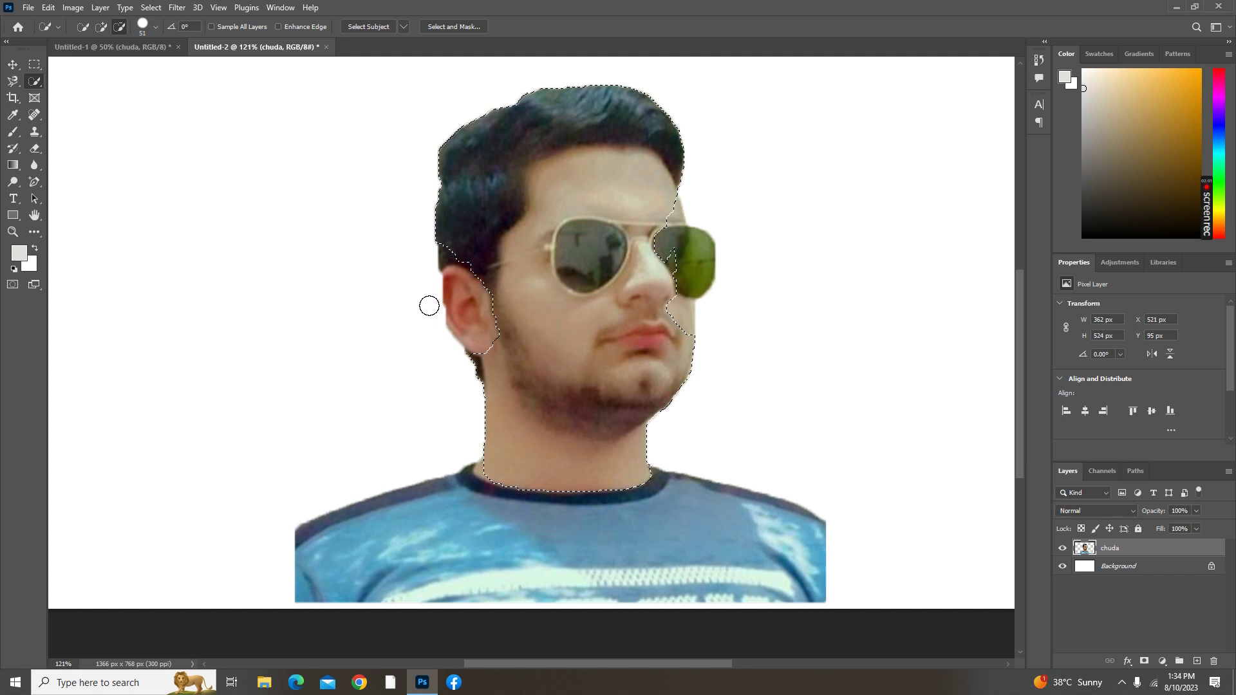
pyautogui.rightClick(34, 81)
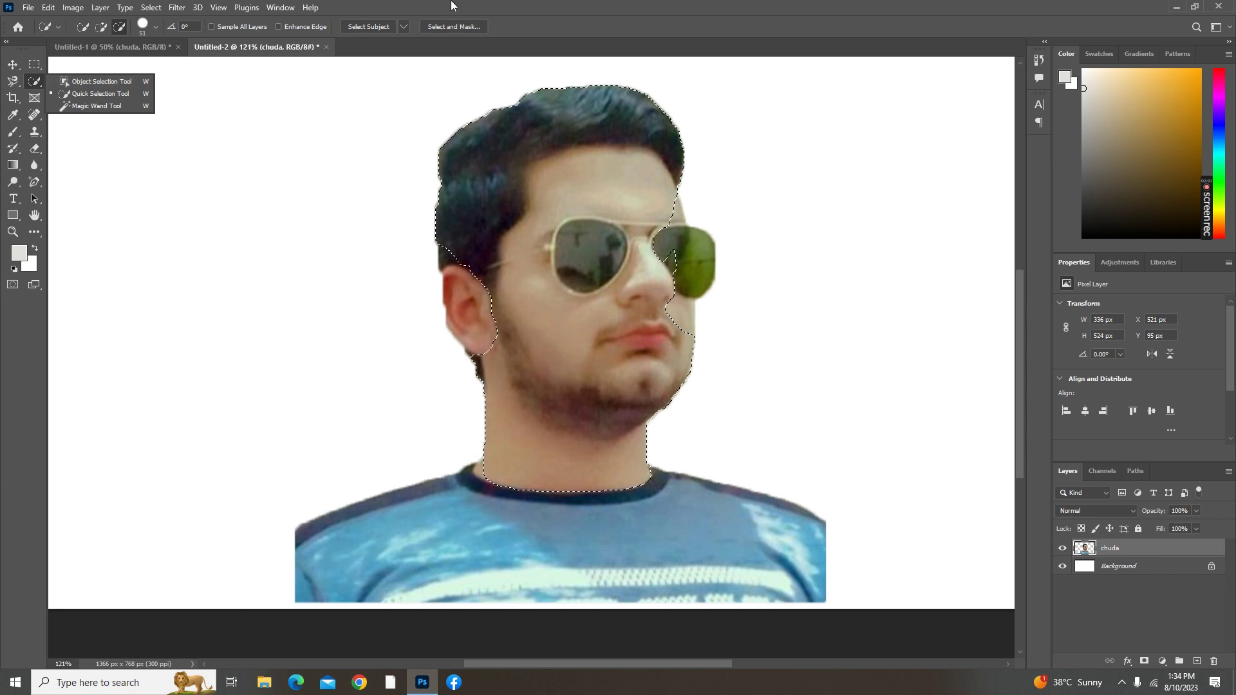
pyautogui.click(453, 6)
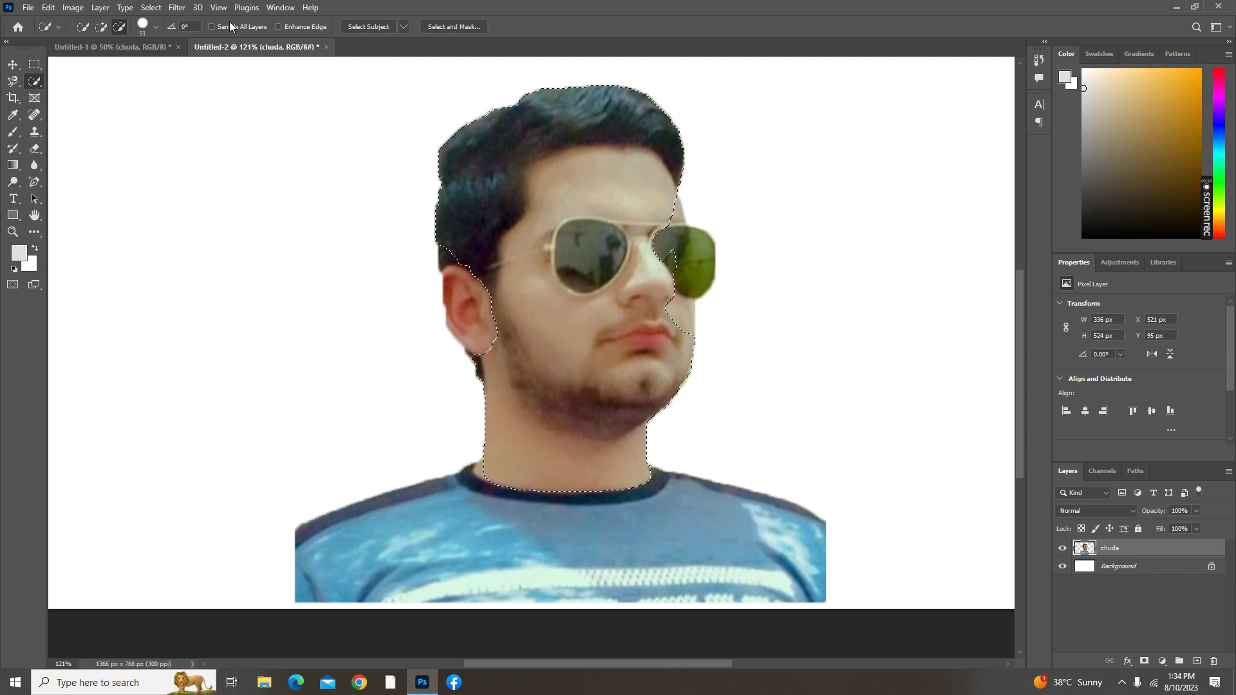
pyautogui.click(151, 7)
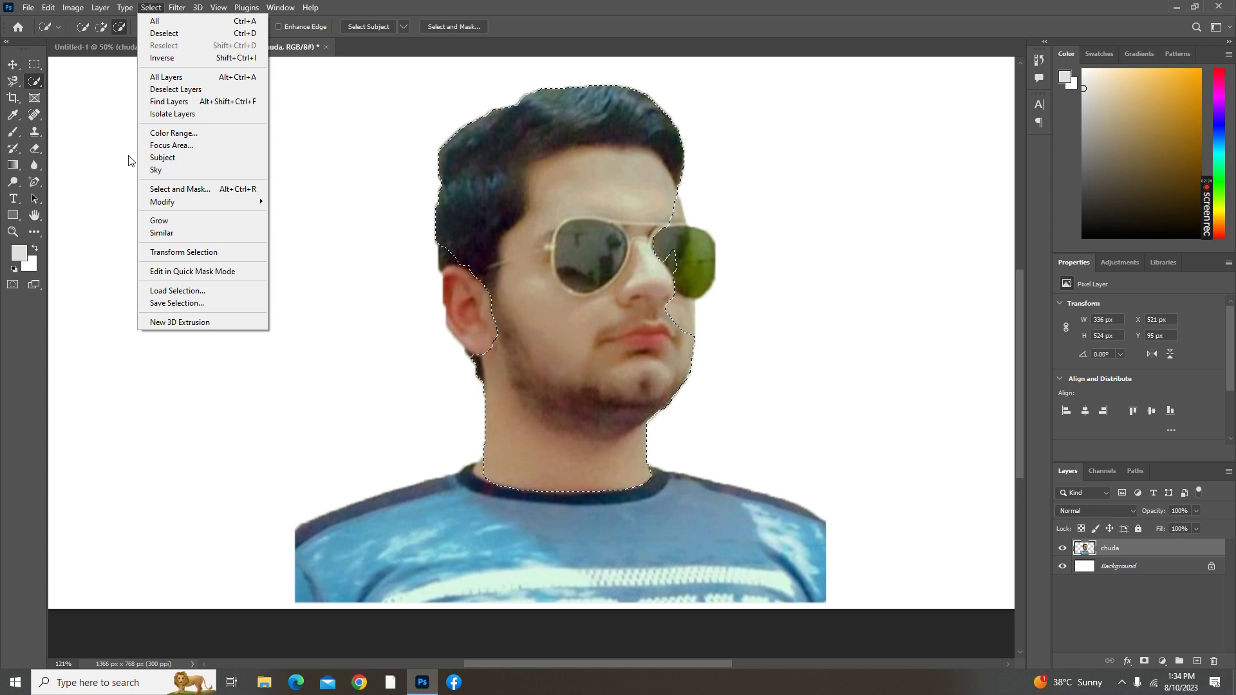
pyautogui.click(138, 50)
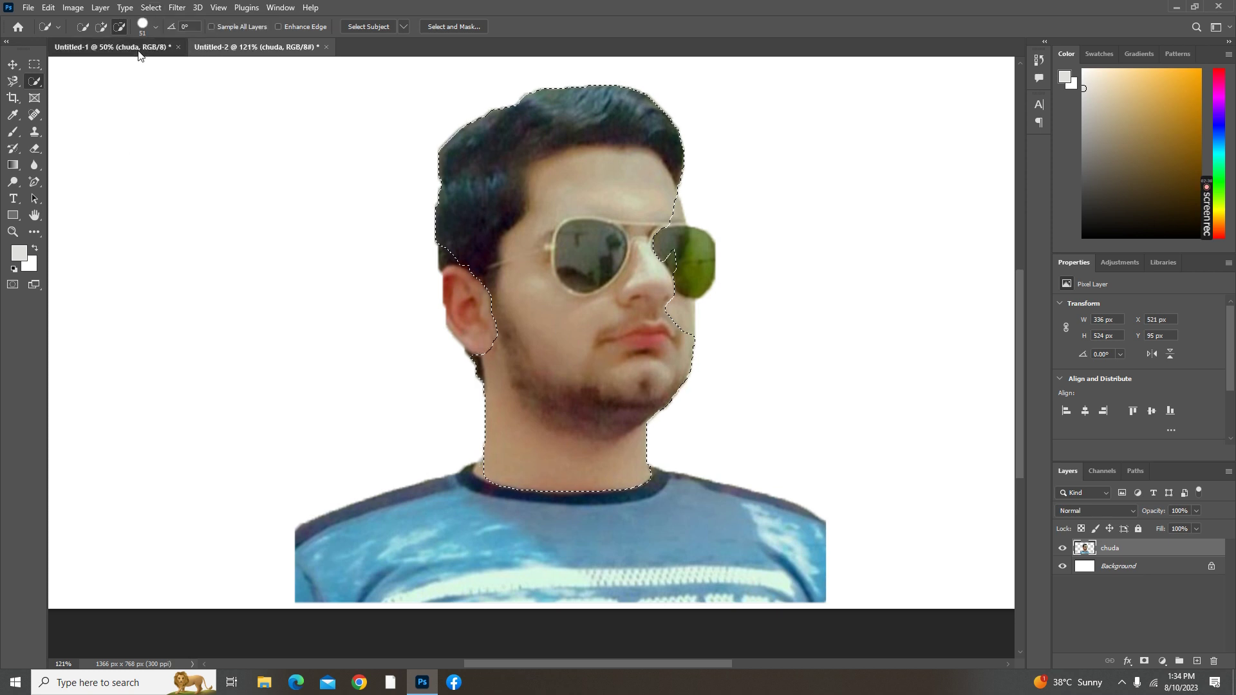
# Switch to the Untitled-1 document and invert its selection so the area around the man is selected
pyautogui.click(137, 52)
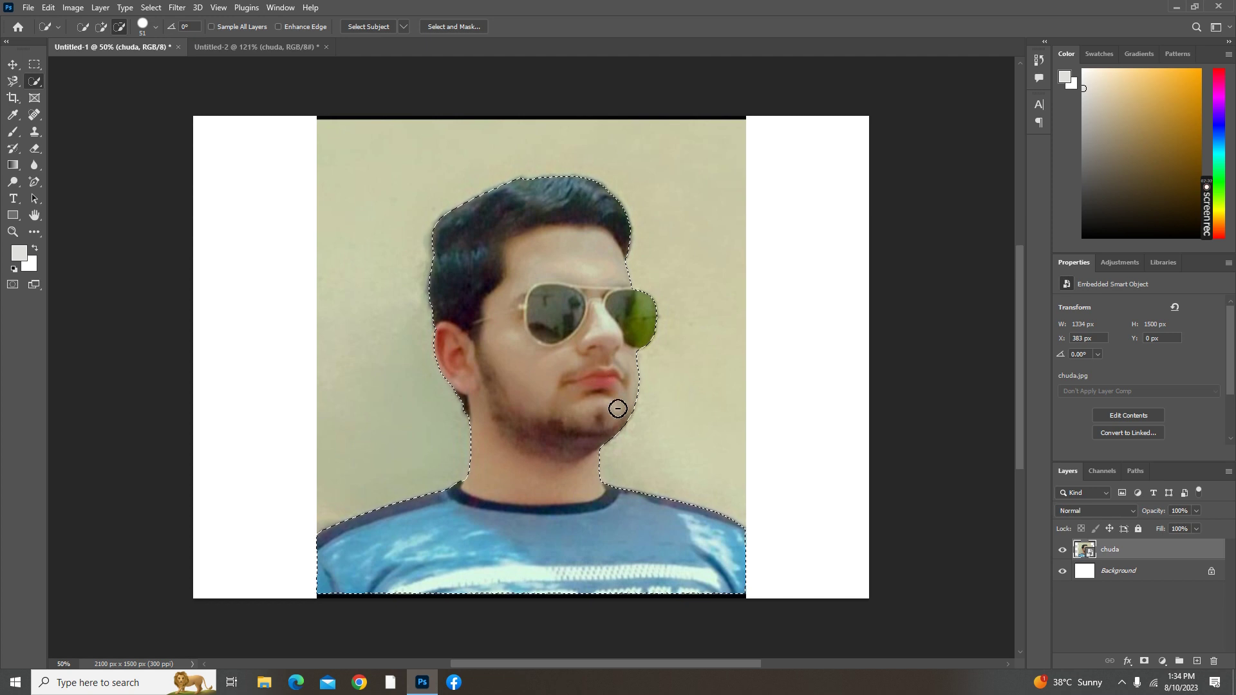
pyautogui.scroll(2, 615, 405)
pyautogui.scroll(2, 615, 406)
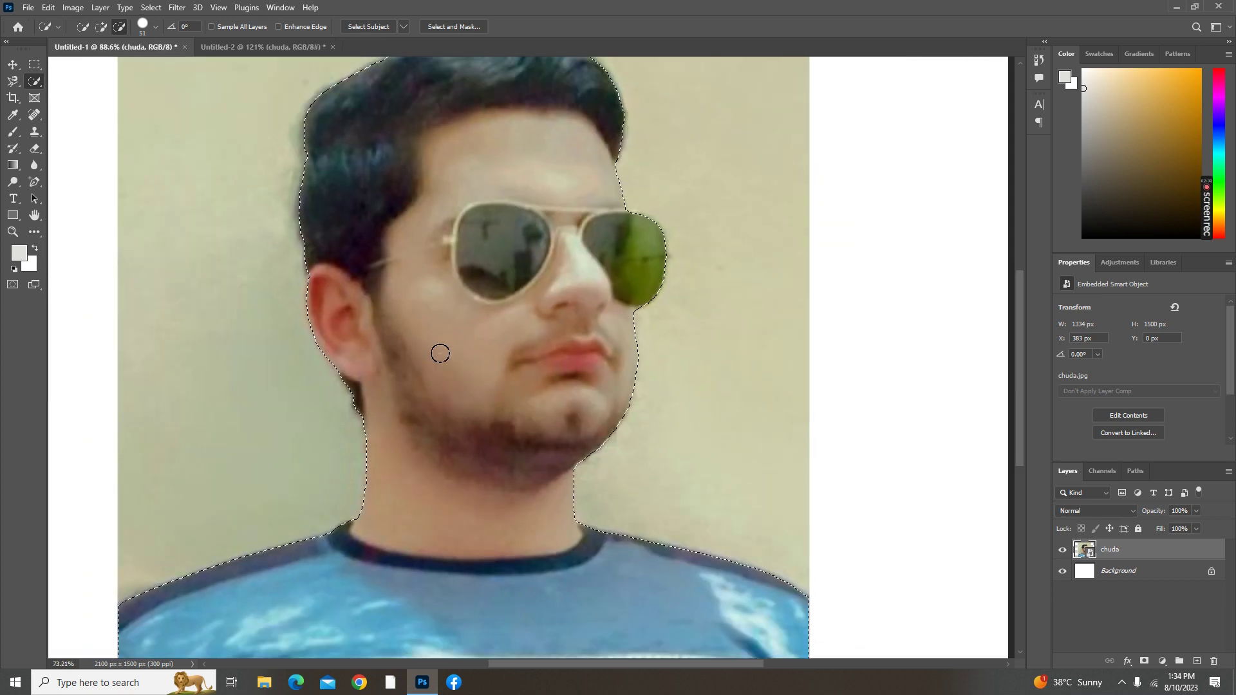
pyautogui.scroll(-1, 441, 354)
pyautogui.scroll(-2, 491, 327)
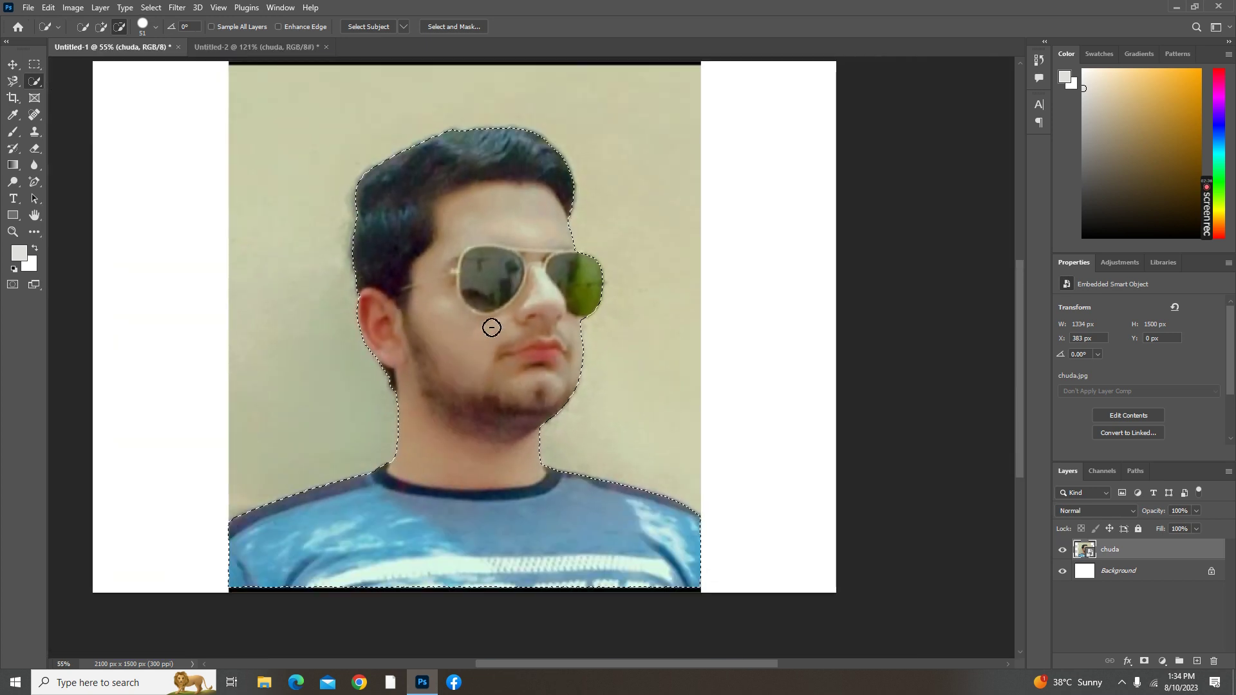
pyautogui.scroll(1, 491, 327)
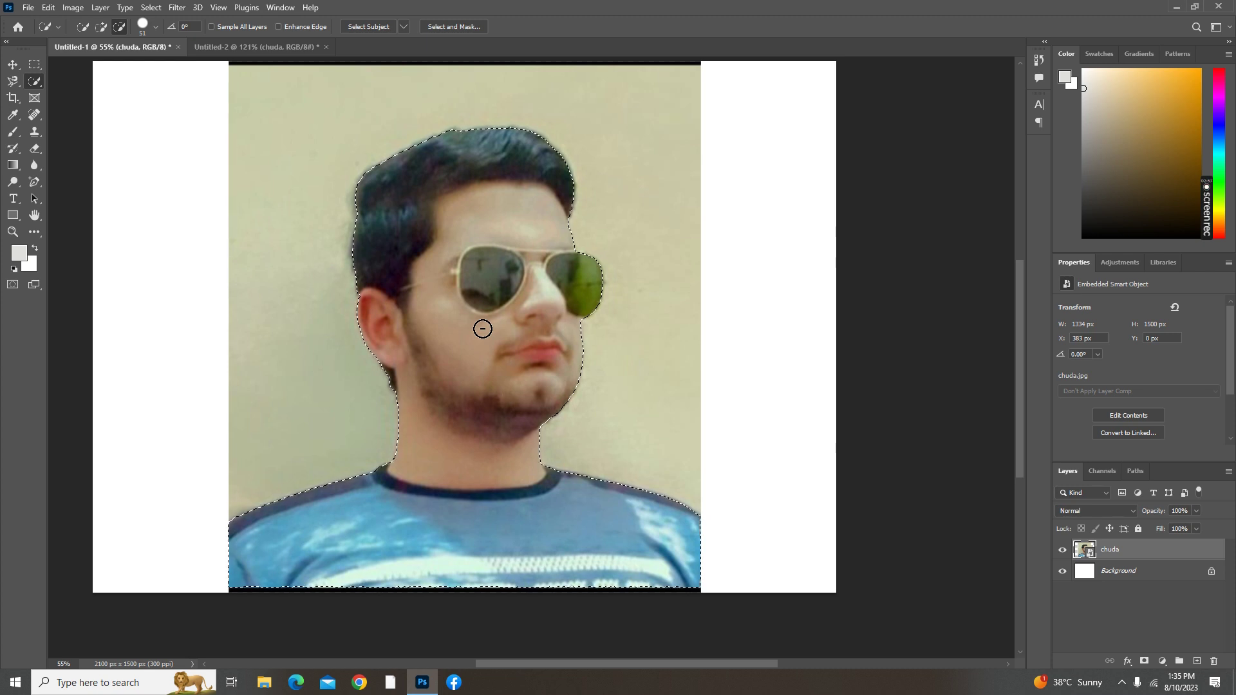
pyautogui.rightClick(483, 329)
pyautogui.click(495, 346)
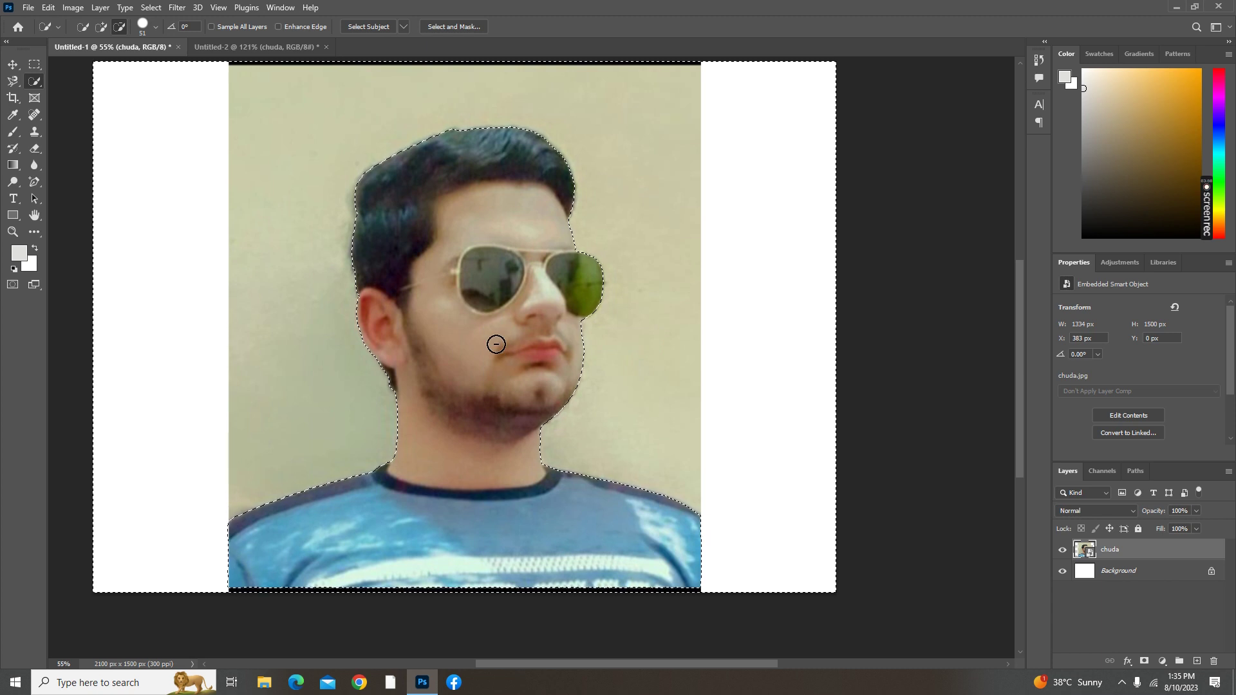
# Rasterize the chuda layer, delete the beige background around the man and clear the selection
pyautogui.rightClick(1173, 555)
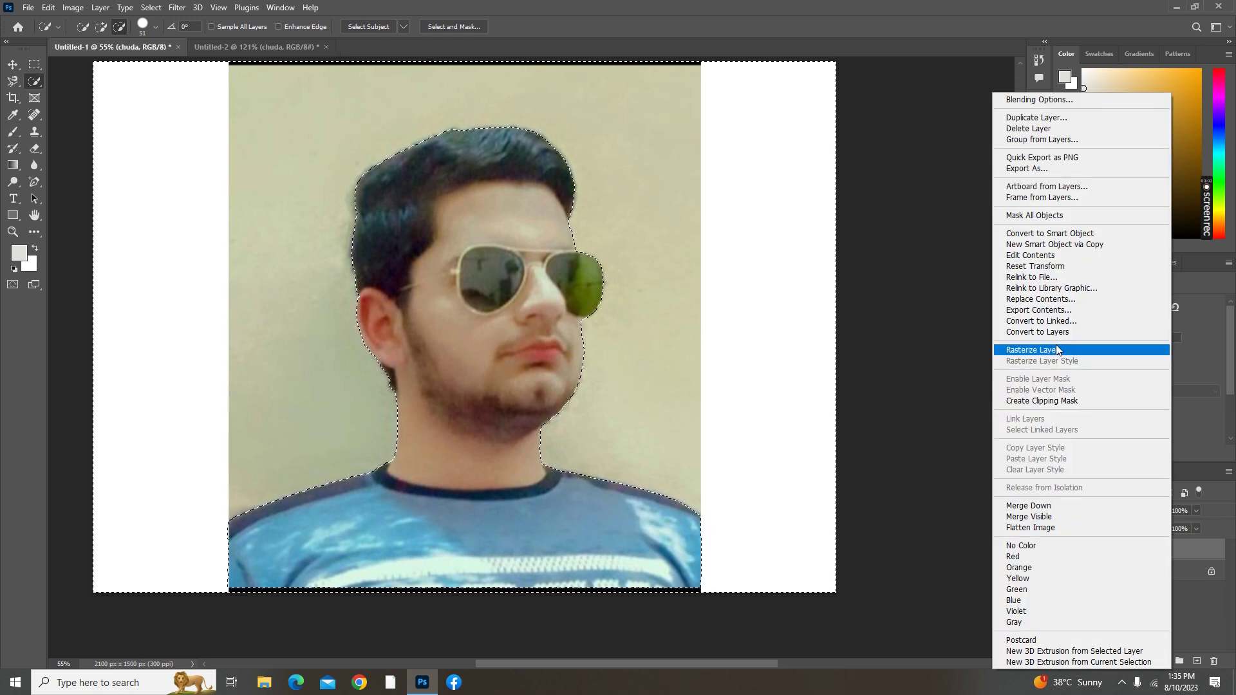
pyautogui.click(1056, 350)
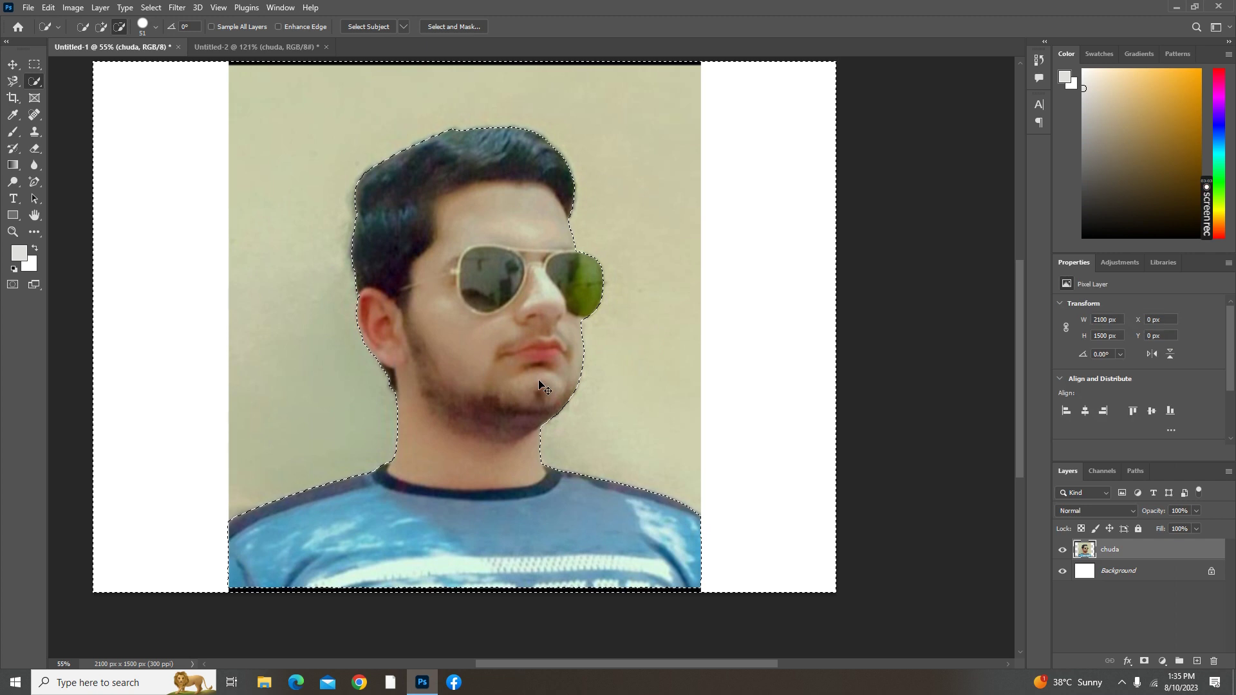
pyautogui.press('Delete')
pyautogui.hotkey('ctrl', 'd')
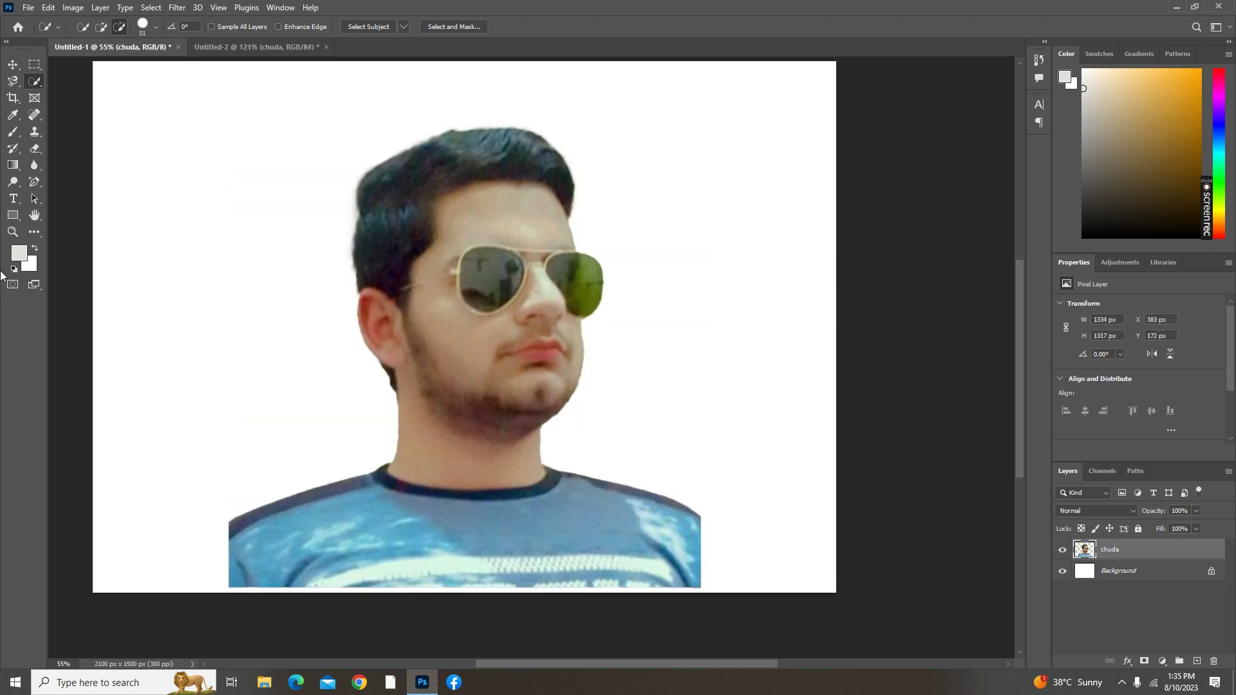
# Scale the cut-out man down to about 952 × 890 px and place him near the middle of the white canvas
pyautogui.click(12, 65)
pyautogui.moveTo(514, 363); pyautogui.dragTo(476, 317)
pyautogui.press('ctrl')
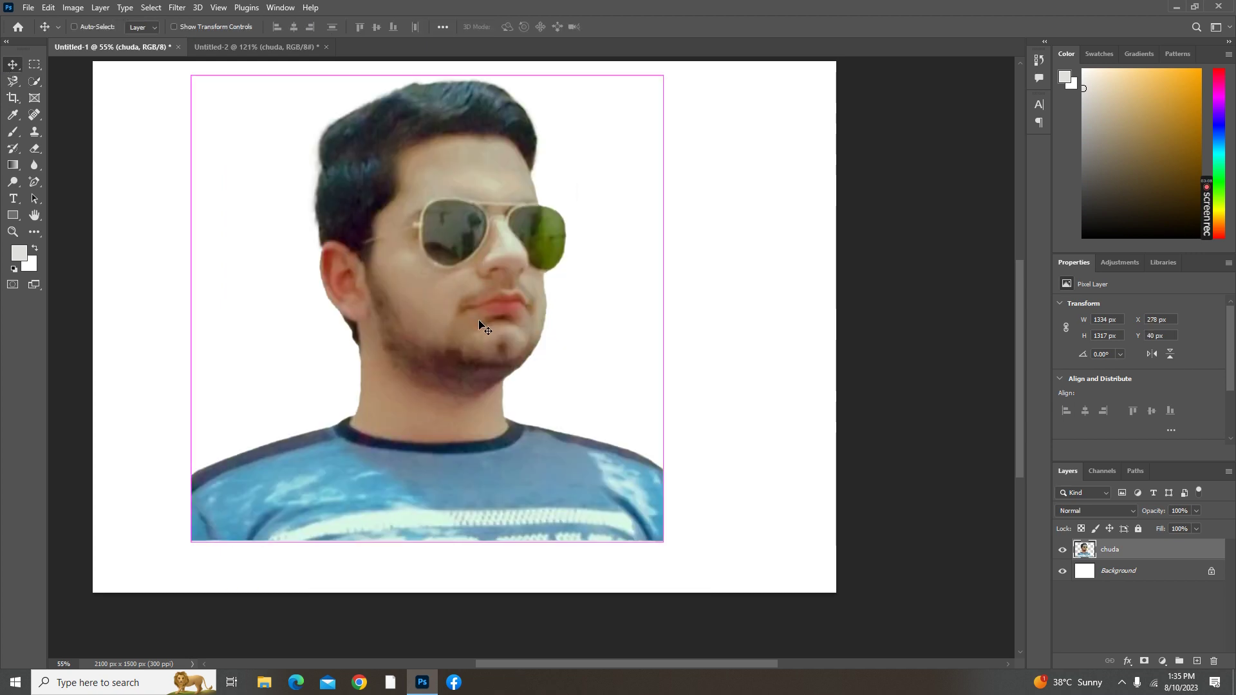
pyautogui.hotkey('ctrl', 't')
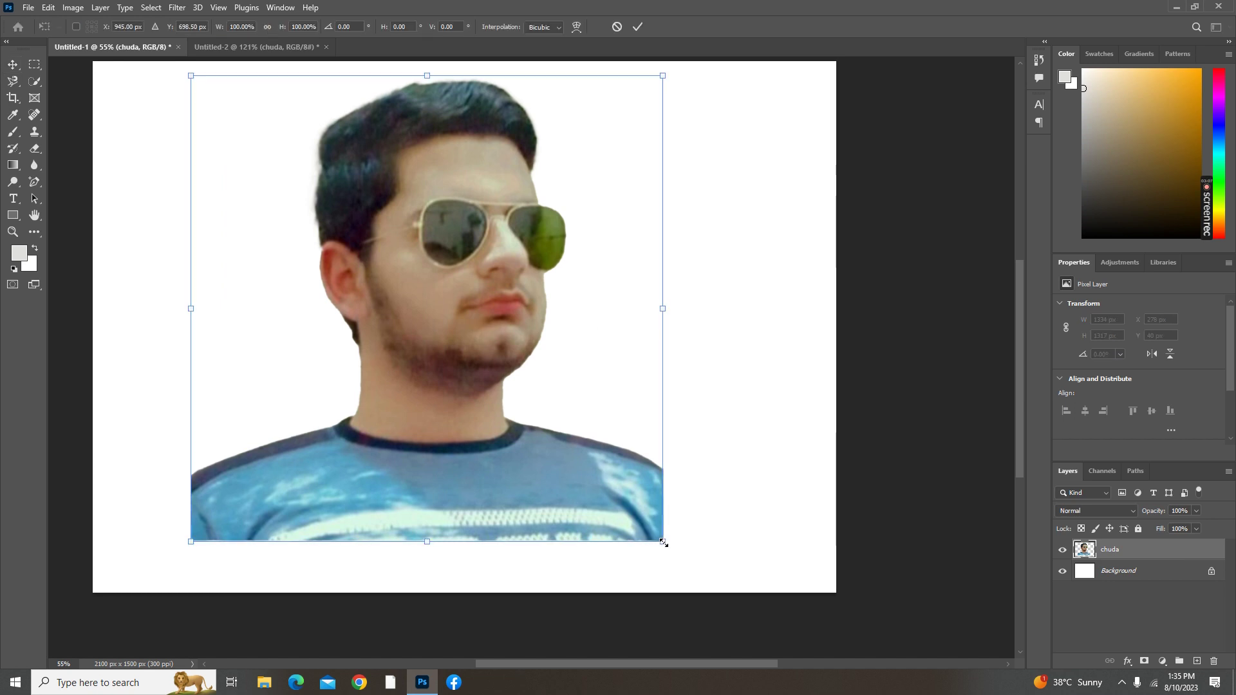
pyautogui.moveTo(663, 542); pyautogui.dragTo(530, 389)
pyautogui.moveTo(471, 351); pyautogui.dragTo(550, 376)
pyautogui.click(637, 26)
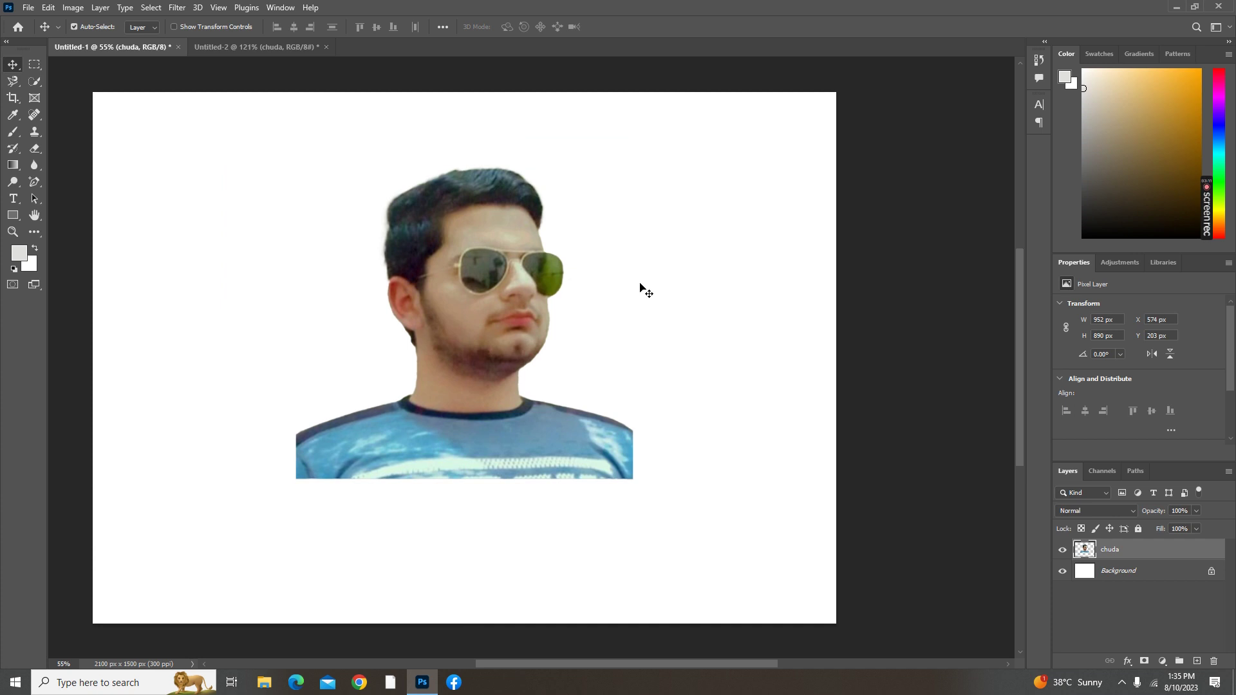
pyautogui.click(18, 79)
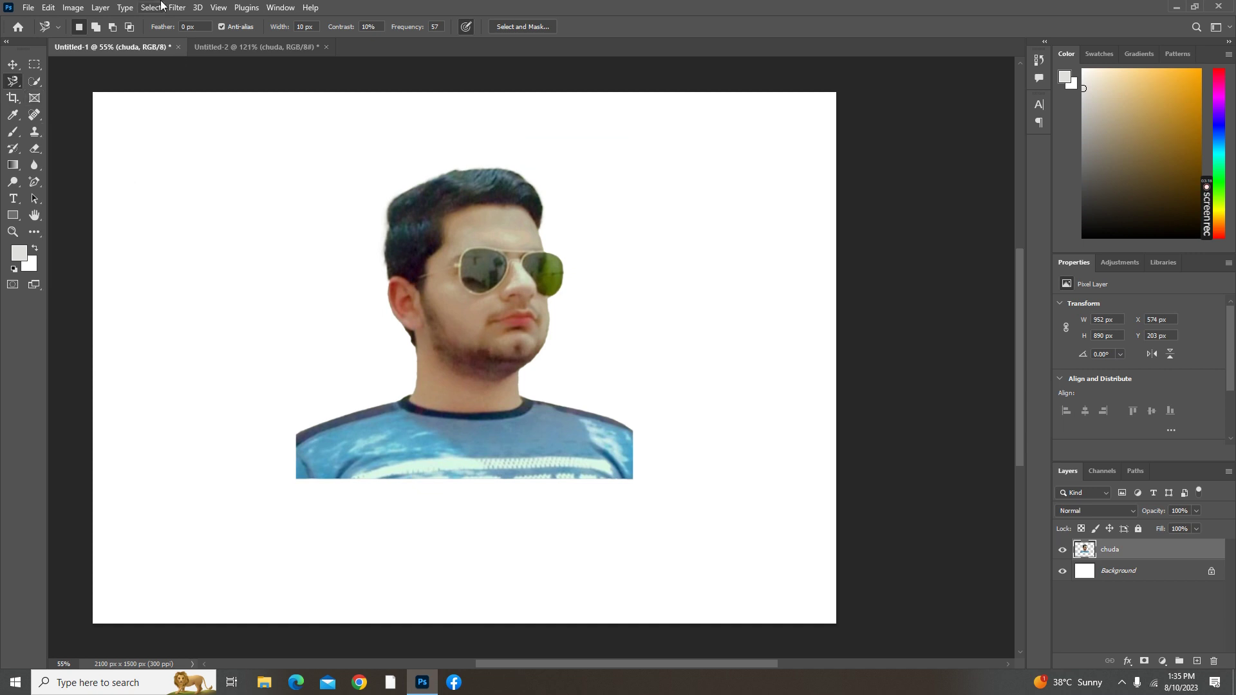
pyautogui.click(160, 7)
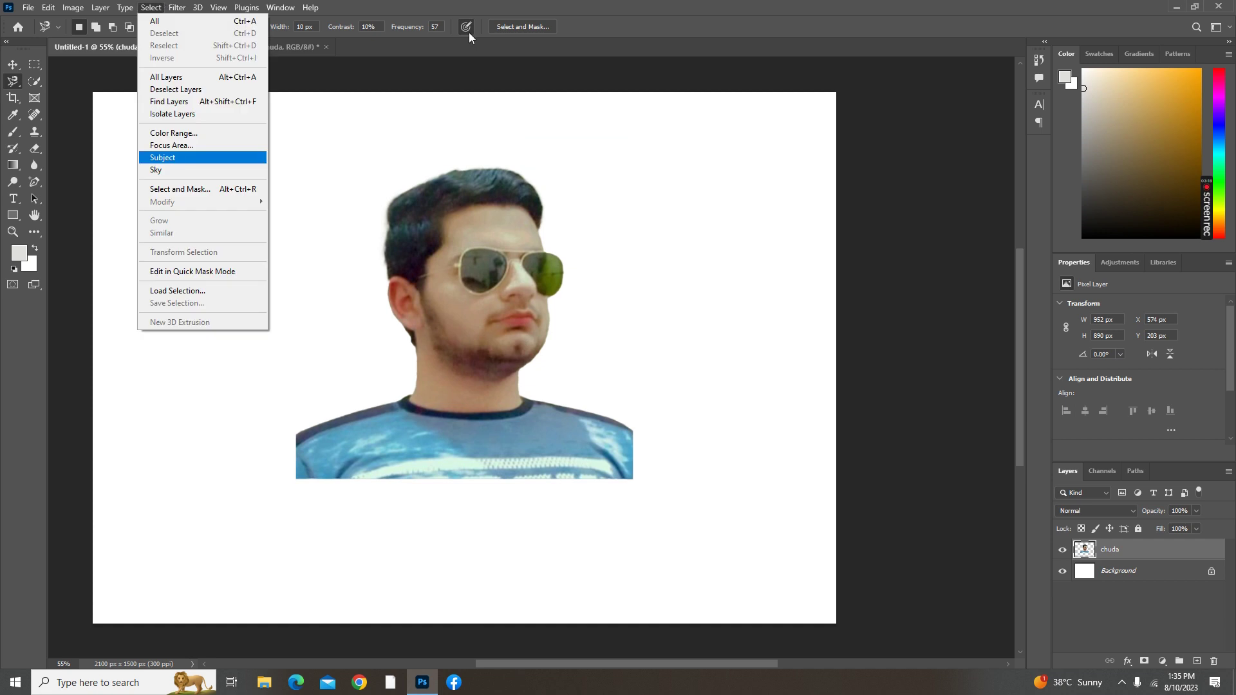
pyautogui.click(468, 32)
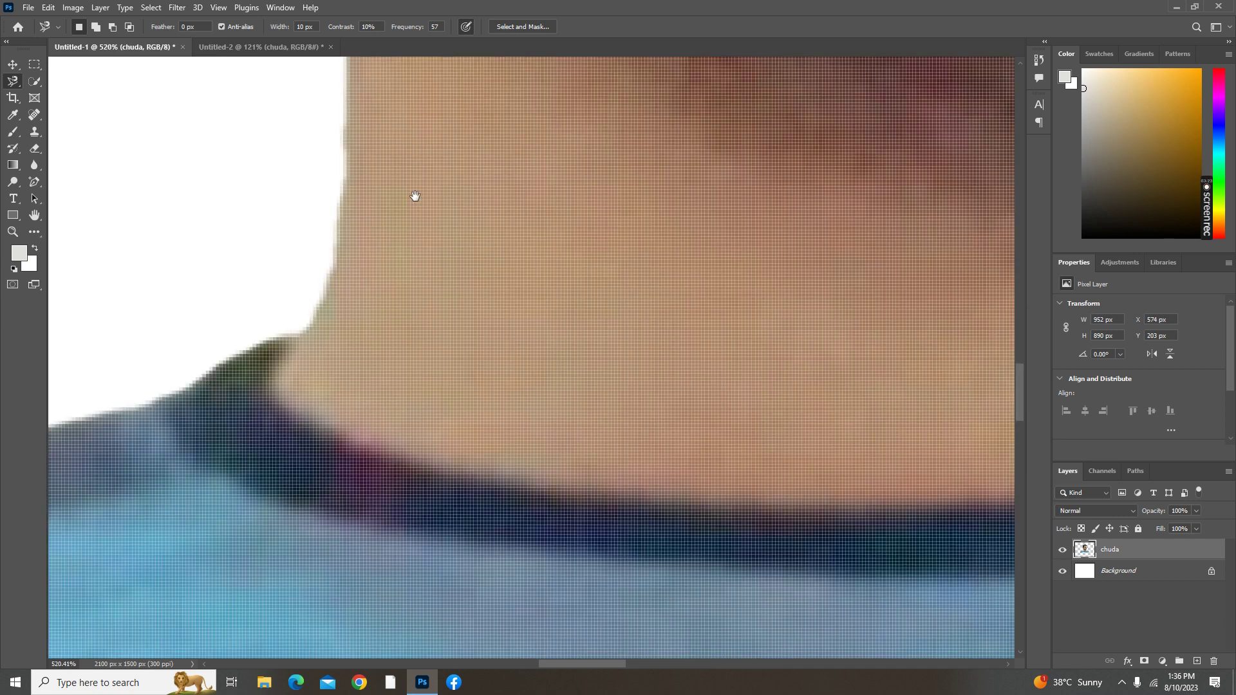
pyautogui.scroll(5, 370, 206)
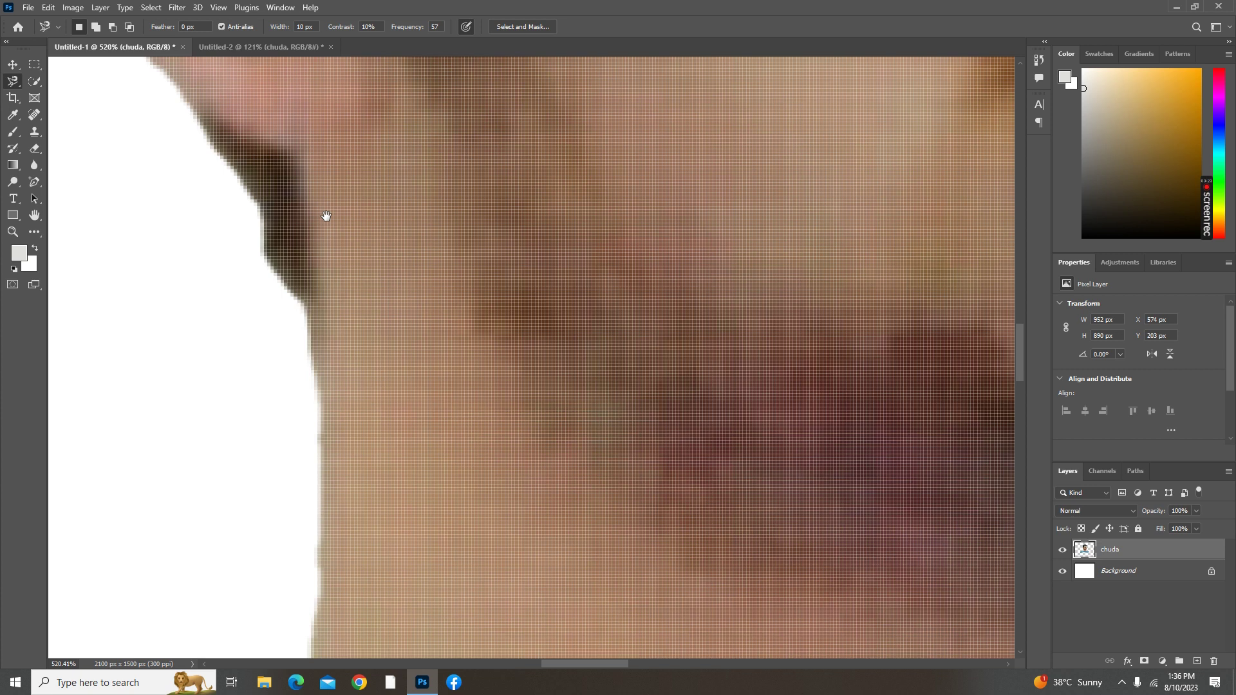
pyautogui.scroll(-8, 327, 216)
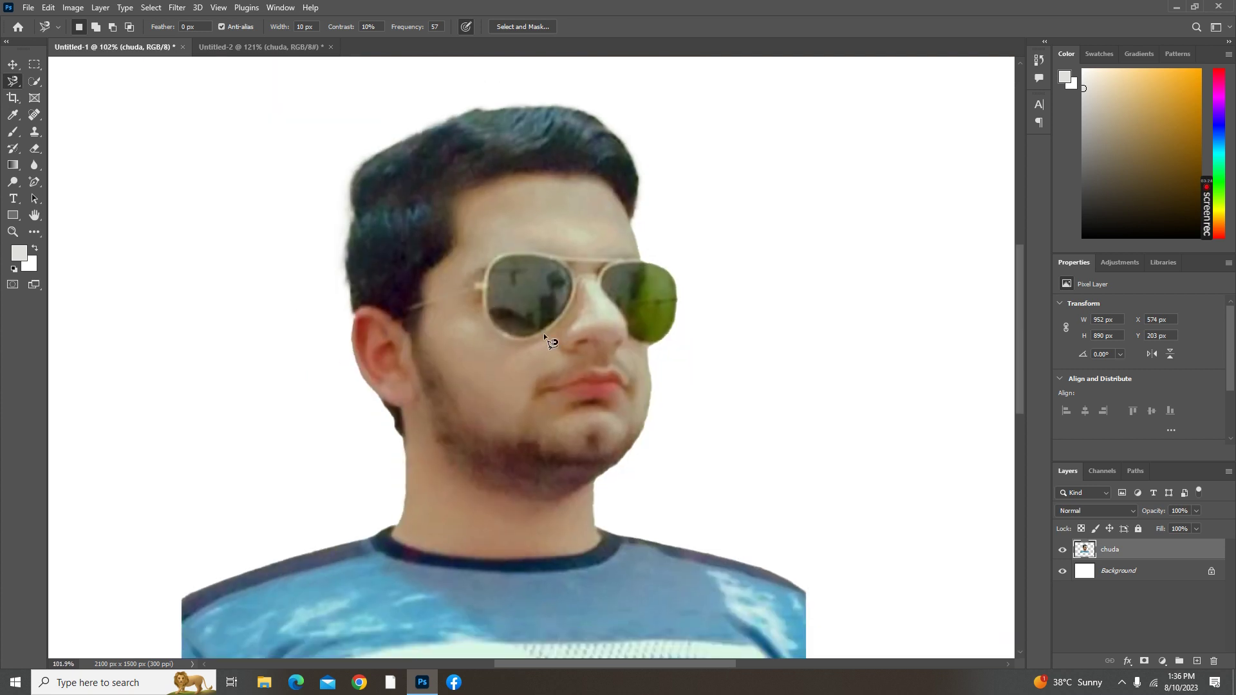
# Crop the canvas around the man to about 1017 × 1376 px and move him down to about Y 201 px
pyautogui.click(13, 98)
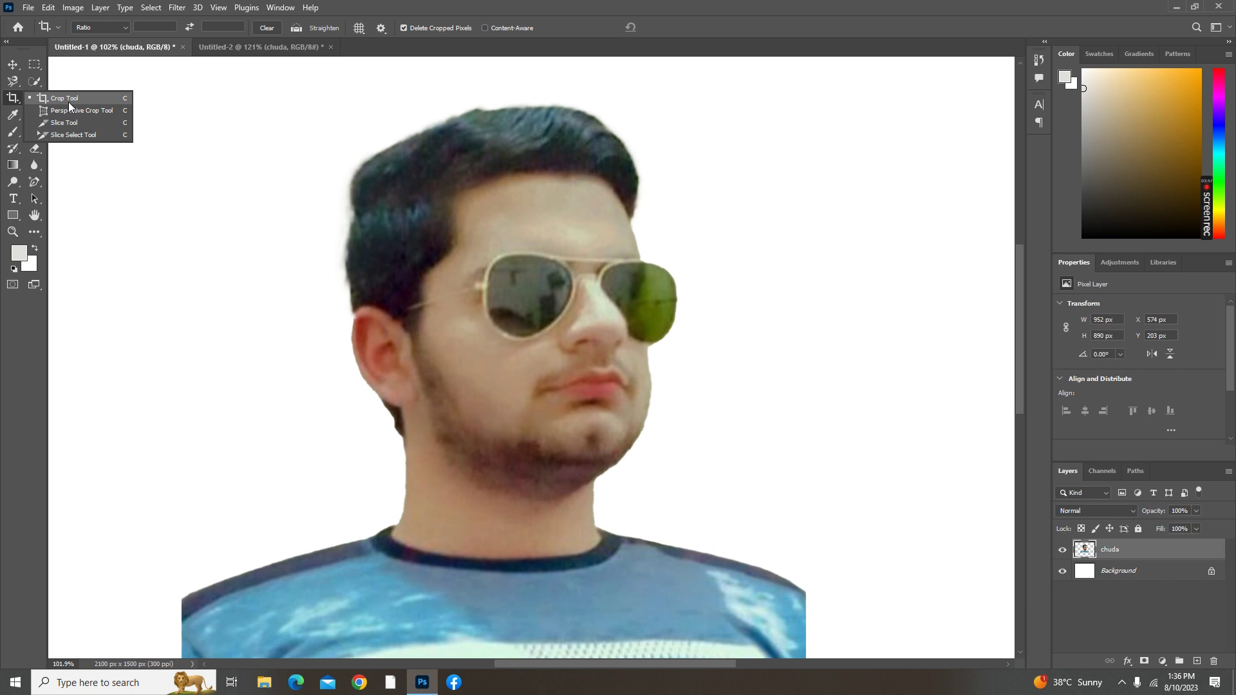
pyautogui.click(68, 100)
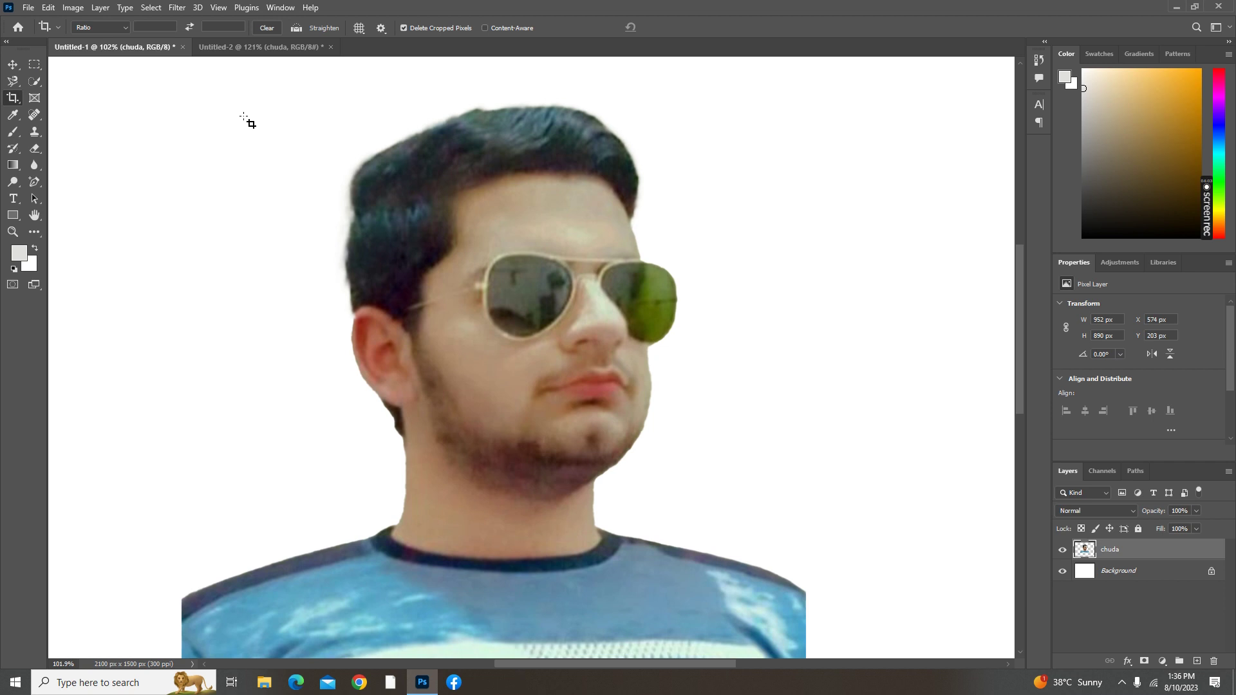
pyautogui.scroll(-5, 421, 312)
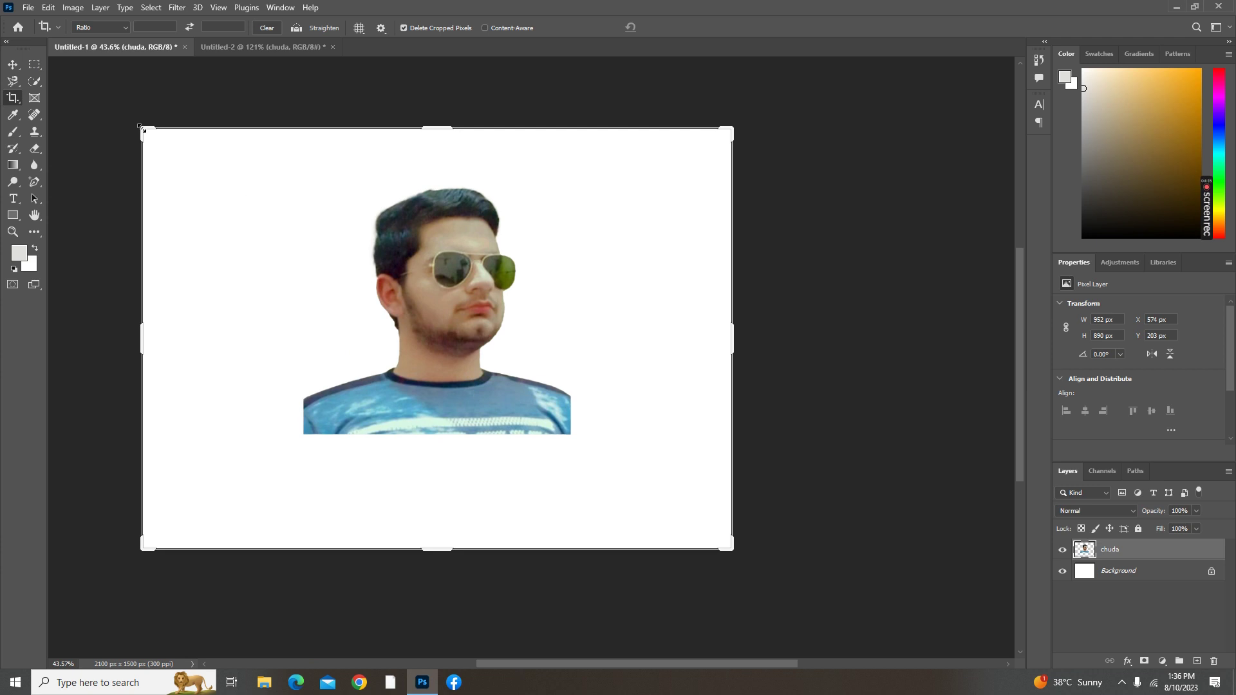
pyautogui.moveTo(144, 129); pyautogui.dragTo(144, 128)
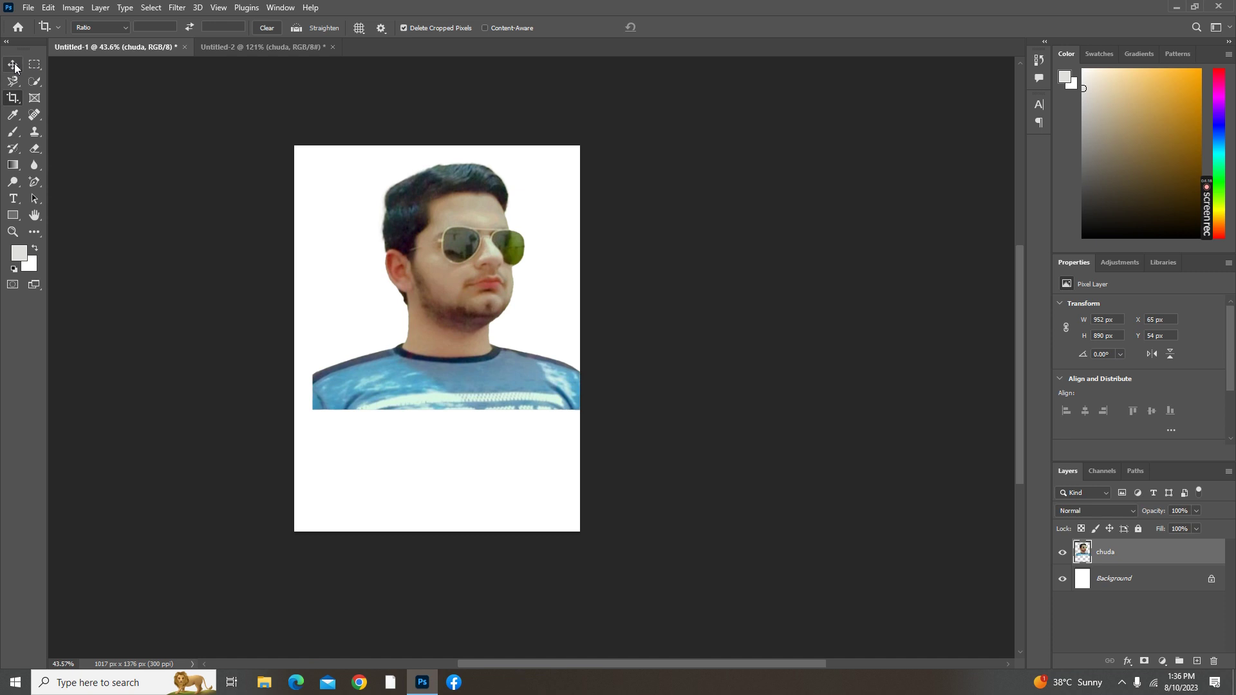
pyautogui.click(16, 68)
pyautogui.moveTo(567, 88); pyautogui.dragTo(566, 131)
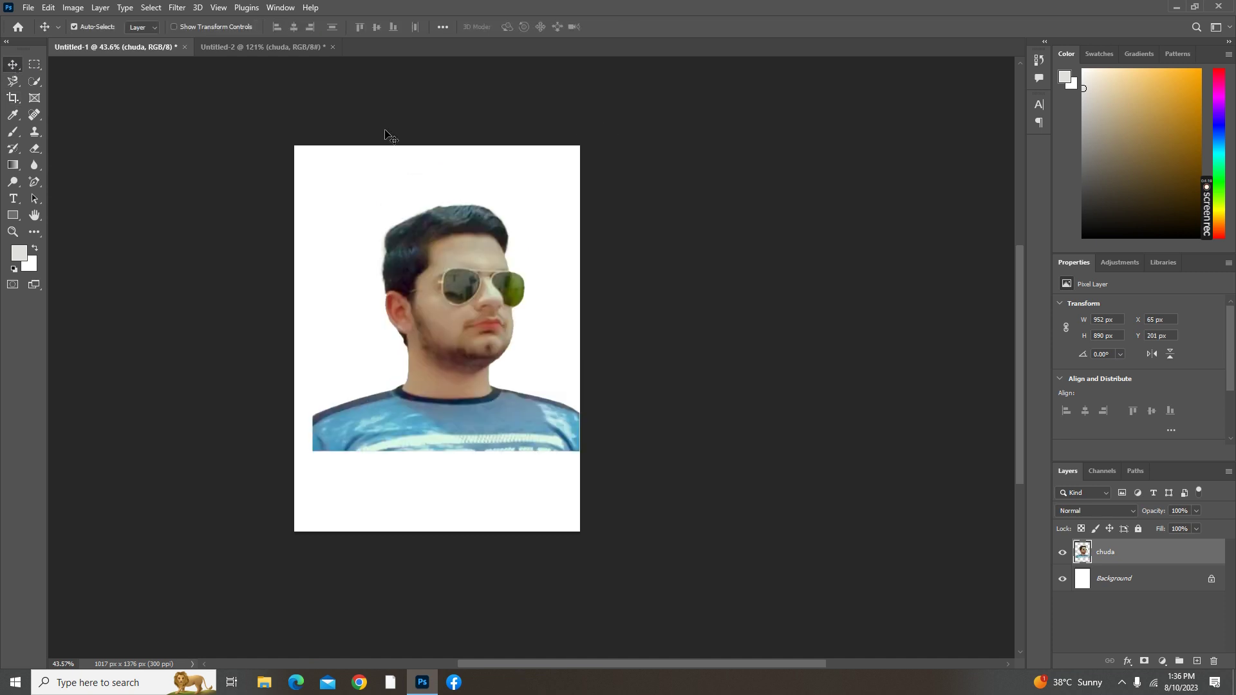
# Extend the canvas beyond its left edge with the Crop tool, to a total width of about 1618 px
pyautogui.click(13, 98)
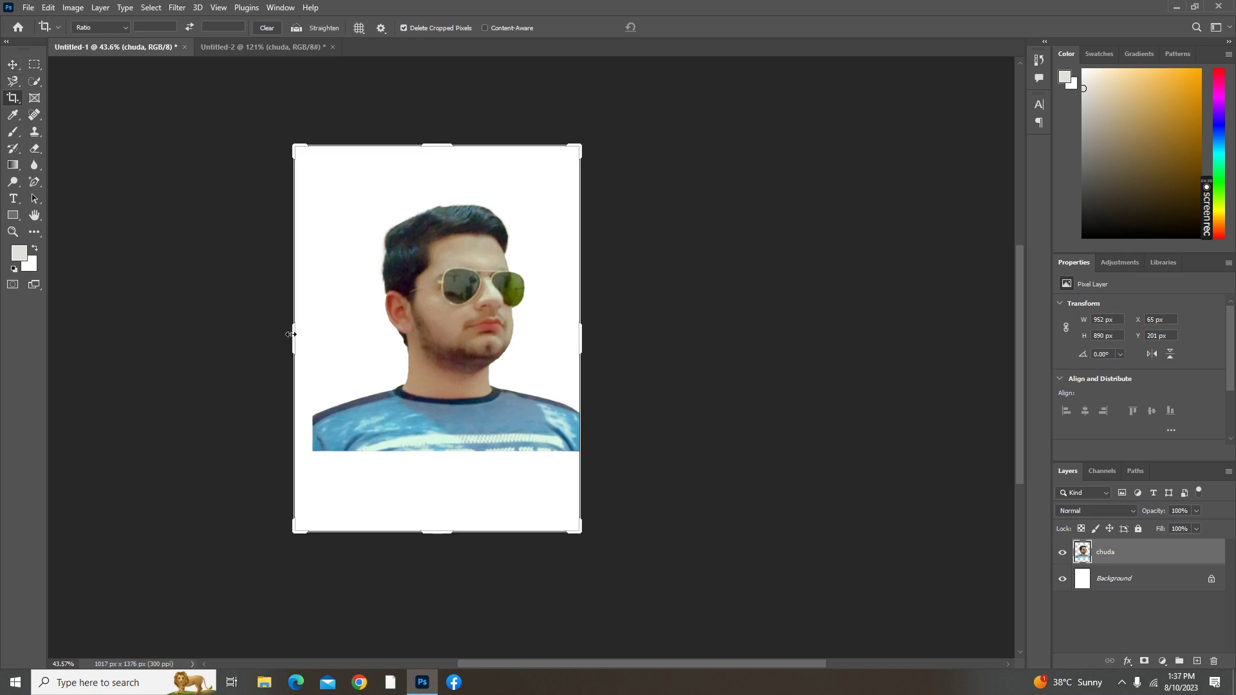
pyautogui.moveTo(291, 334); pyautogui.dragTo(123, 336)
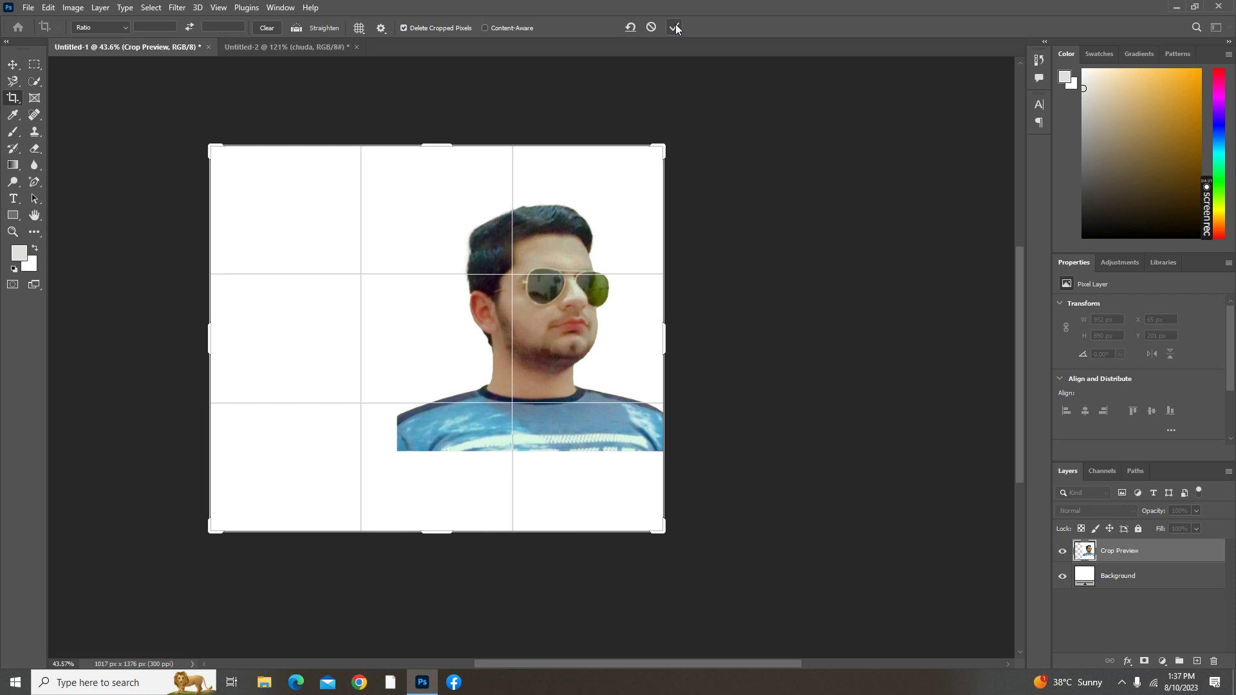
pyautogui.click(675, 25)
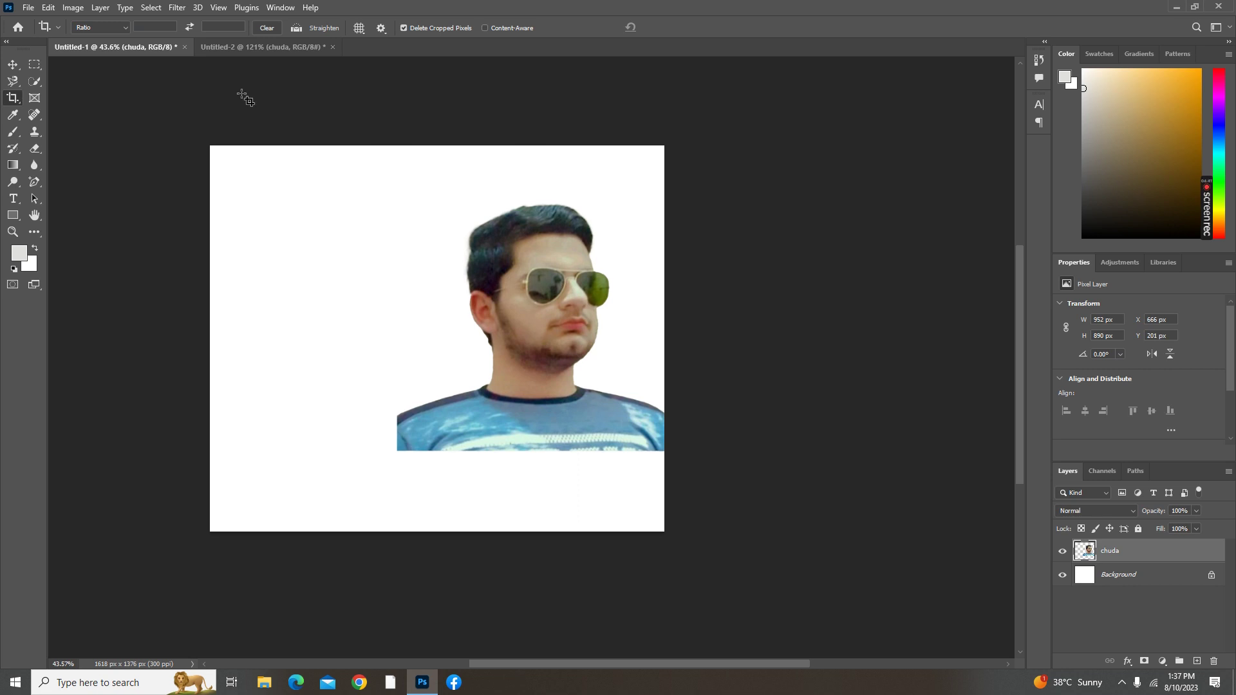
# Start saving the document under a new file and bring up the choice of file formats
pyautogui.click(27, 7)
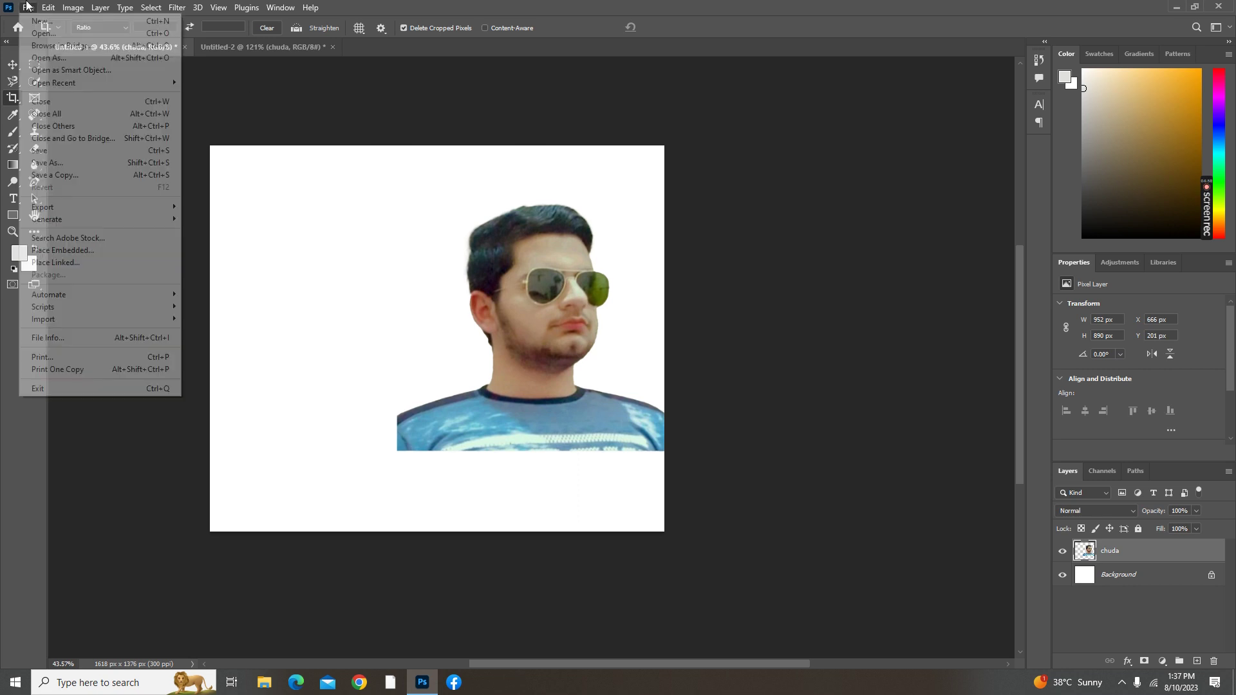
pyautogui.click(52, 165)
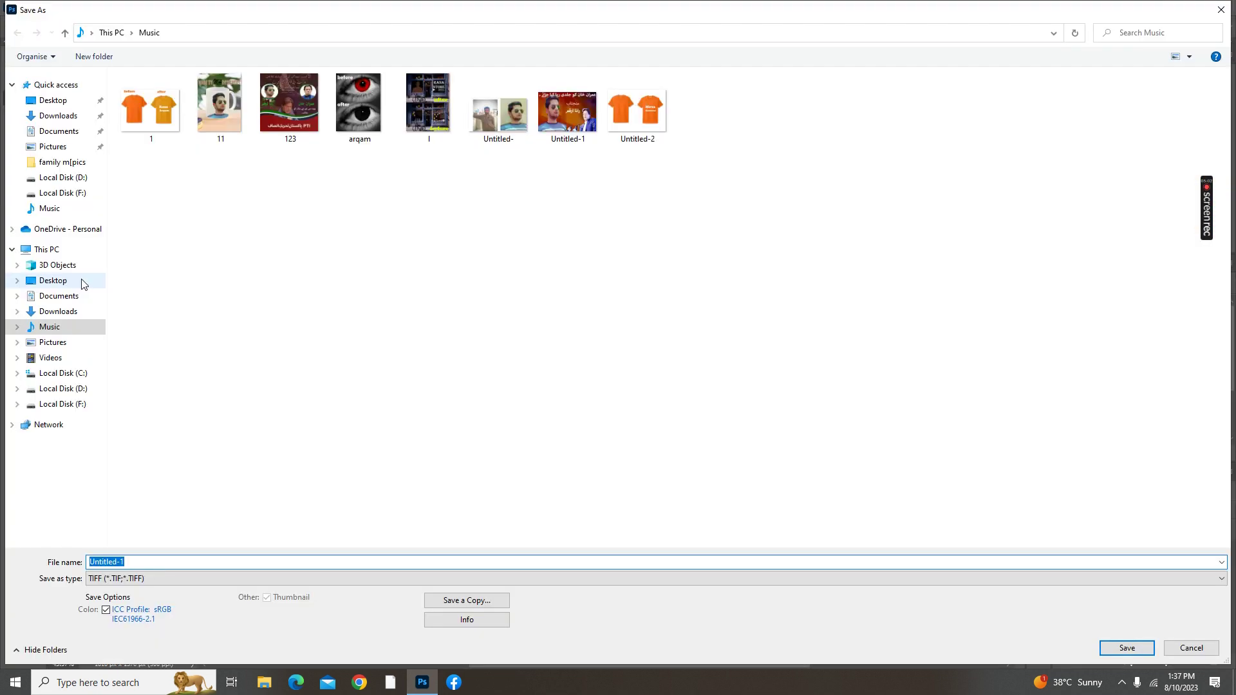
pyautogui.click(196, 580)
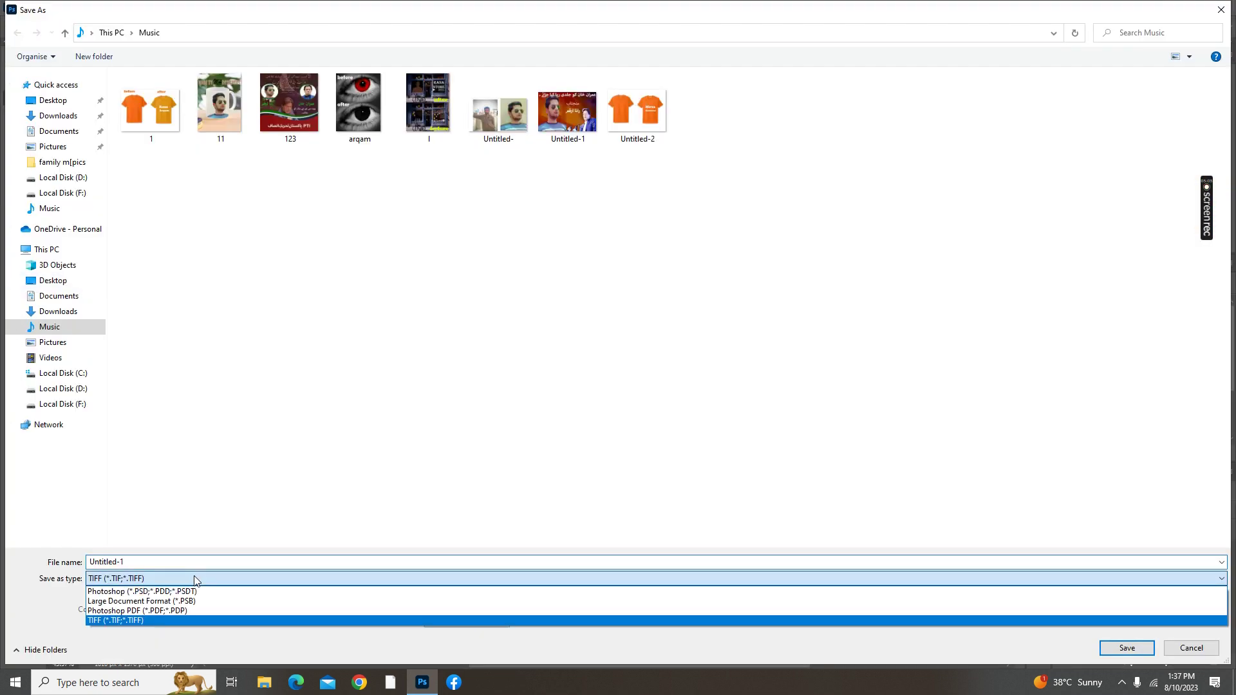